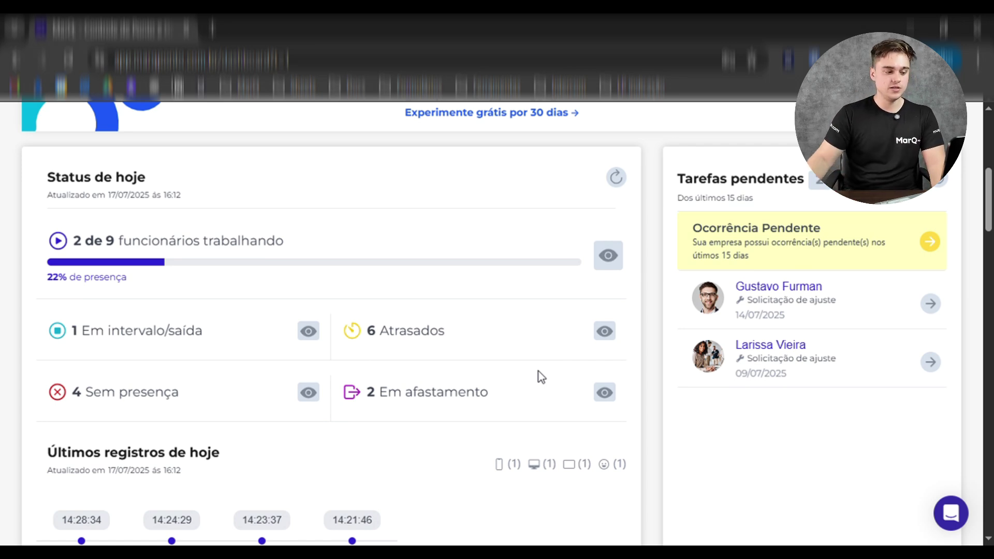
# Review the Status de hoje employee categories and view the list of employees on leave
pyautogui.moveTo(150, 180); pyautogui.dragTo(39, 185)
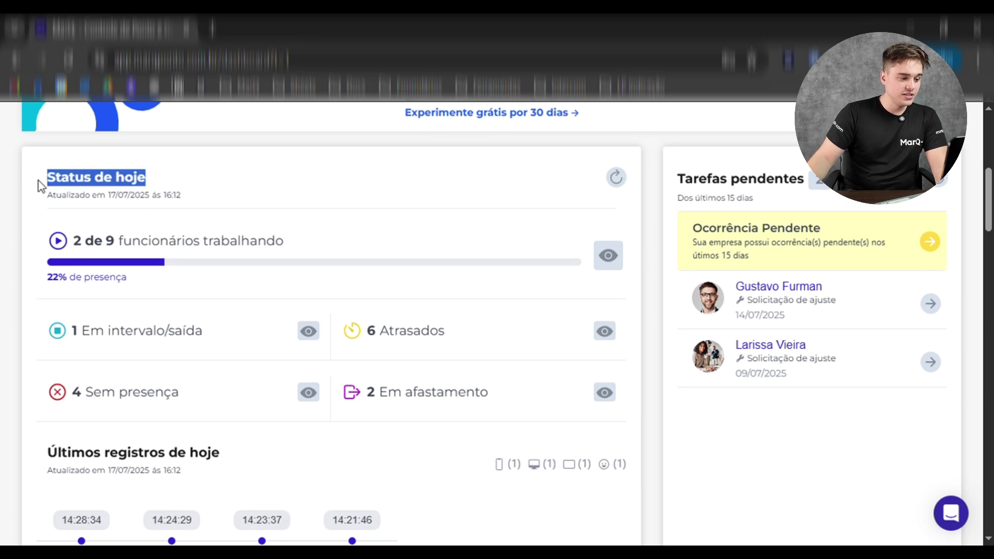
pyautogui.click(242, 196)
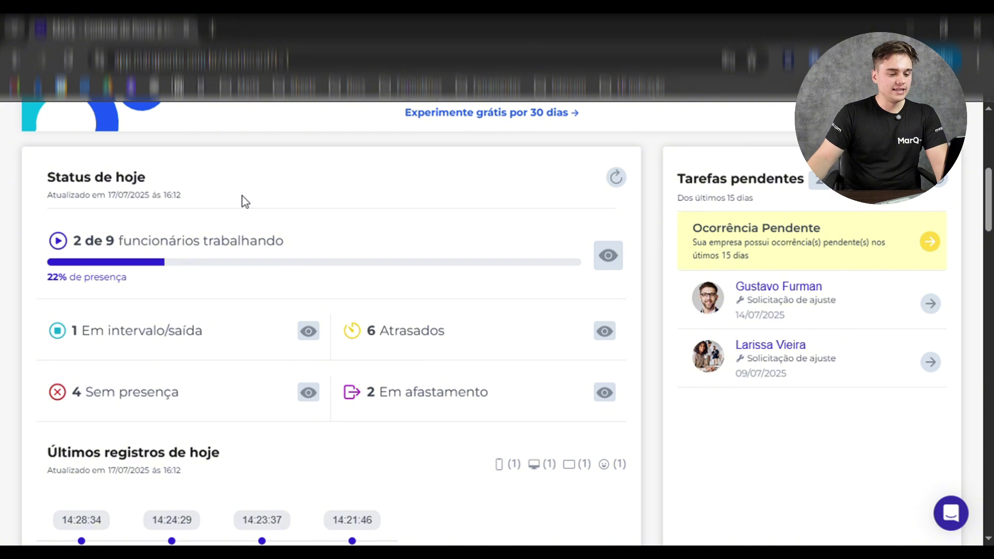
pyautogui.moveTo(483, 347); pyautogui.dragTo(401, 334)
pyautogui.click(434, 389)
pyautogui.moveTo(434, 390); pyautogui.dragTo(184, 399)
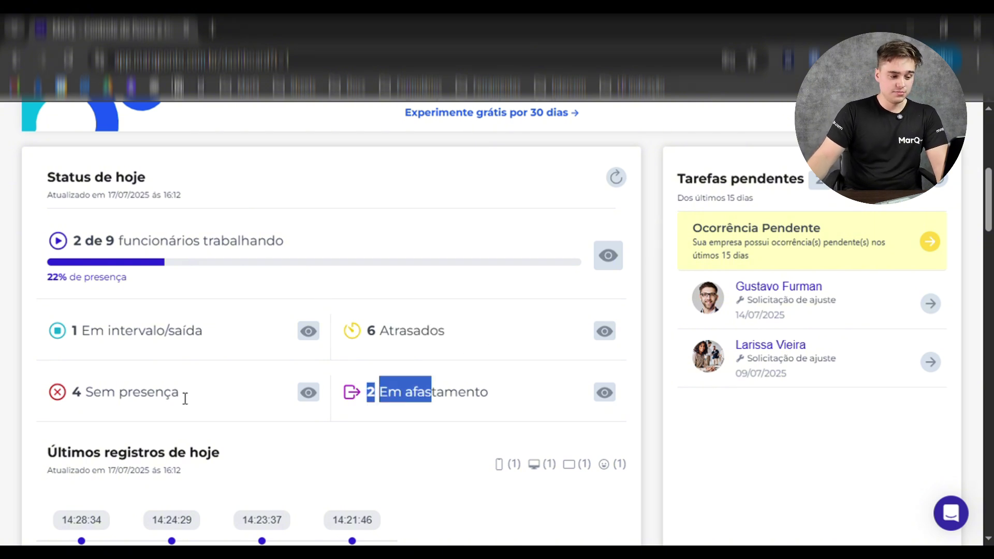
pyautogui.click(169, 350)
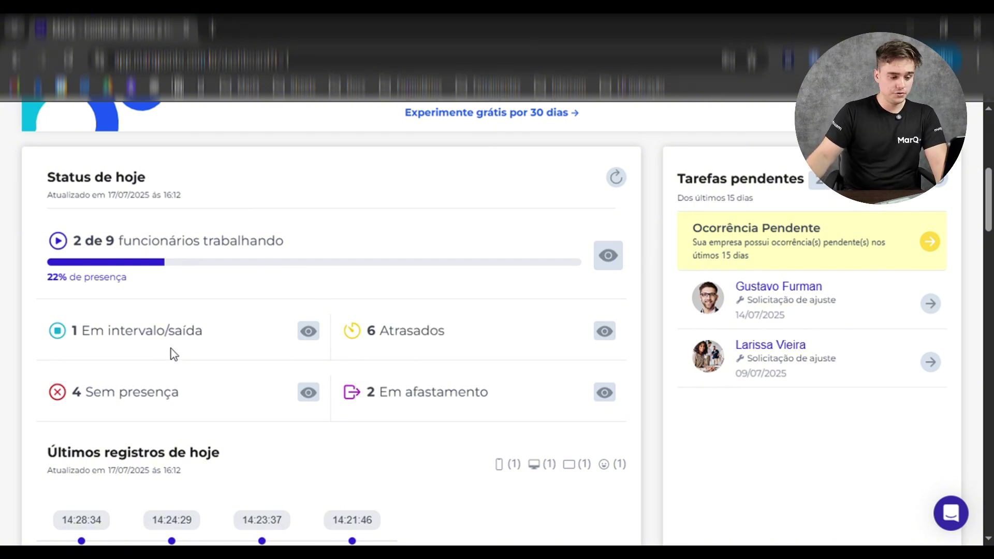
pyautogui.scroll(-1, 171, 349)
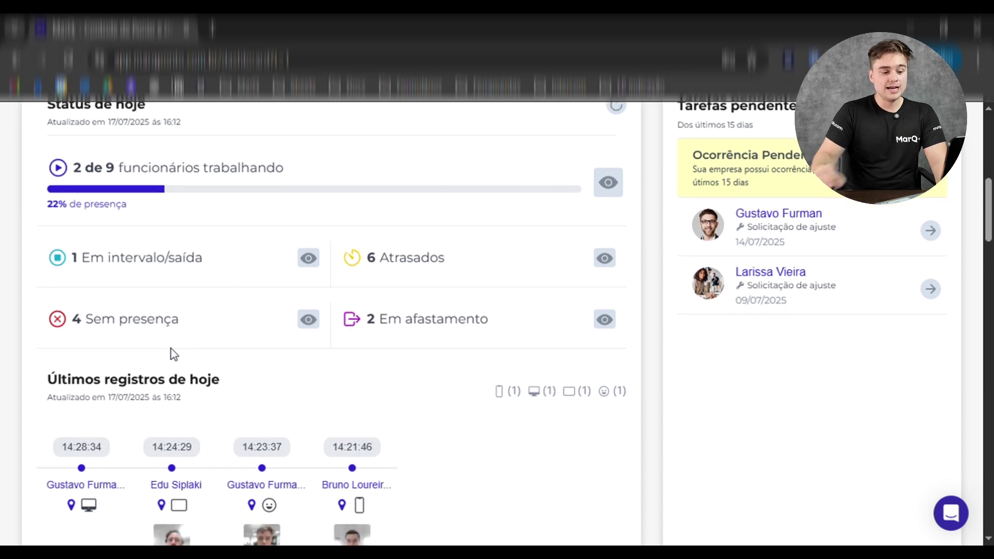
pyautogui.click(602, 326)
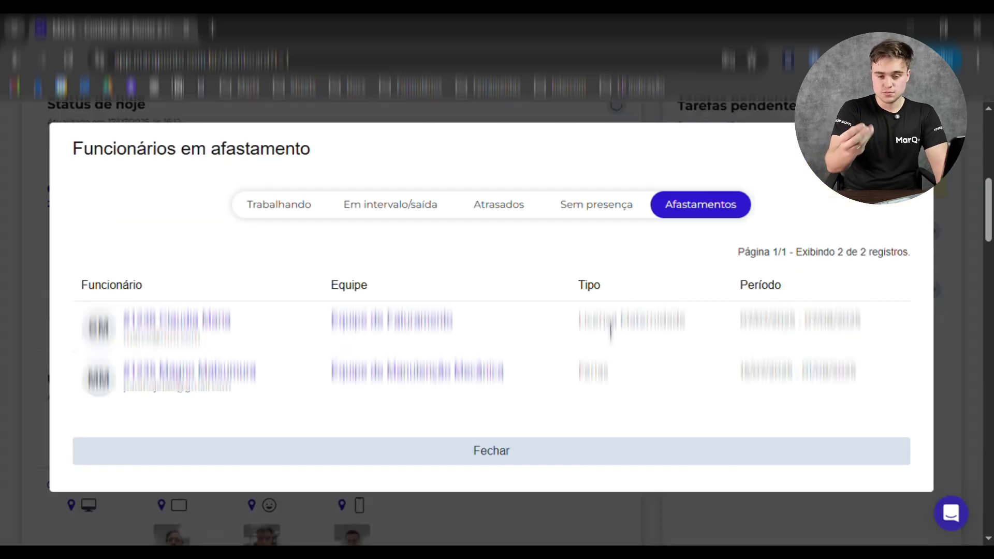
pyautogui.press('Escape')
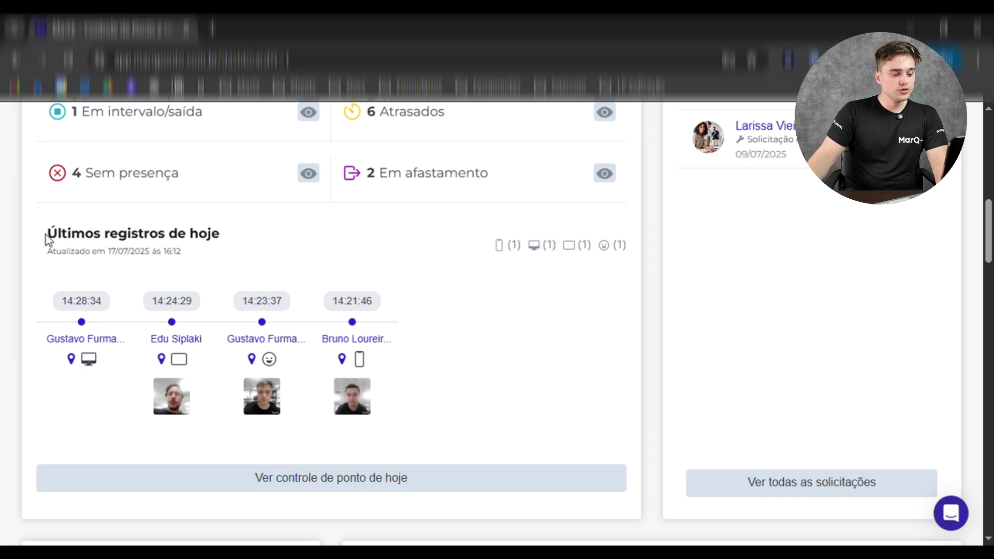
# Examine today's latest punch records, checking their times and the registration method used for each one
pyautogui.moveTo(47, 234); pyautogui.dragTo(207, 241)
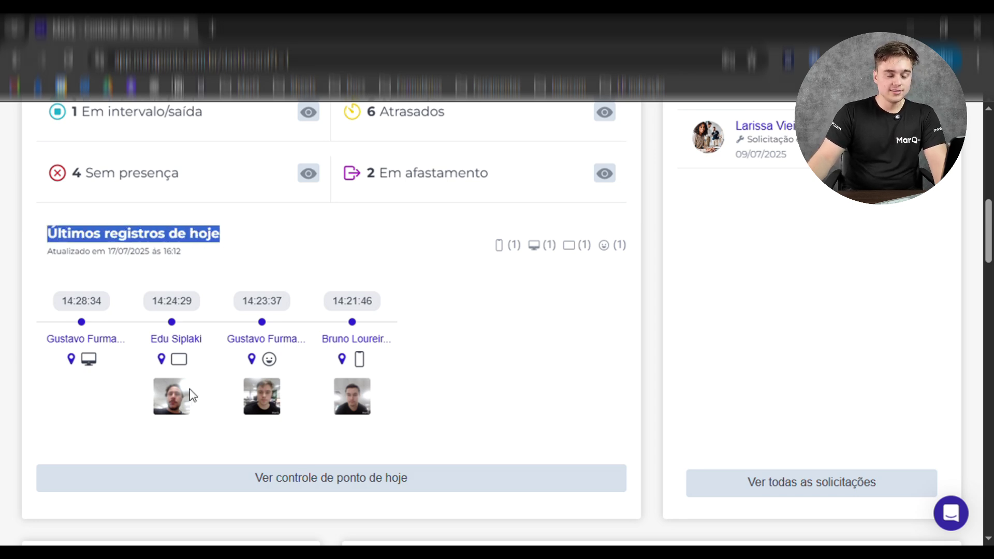
pyautogui.click(502, 358)
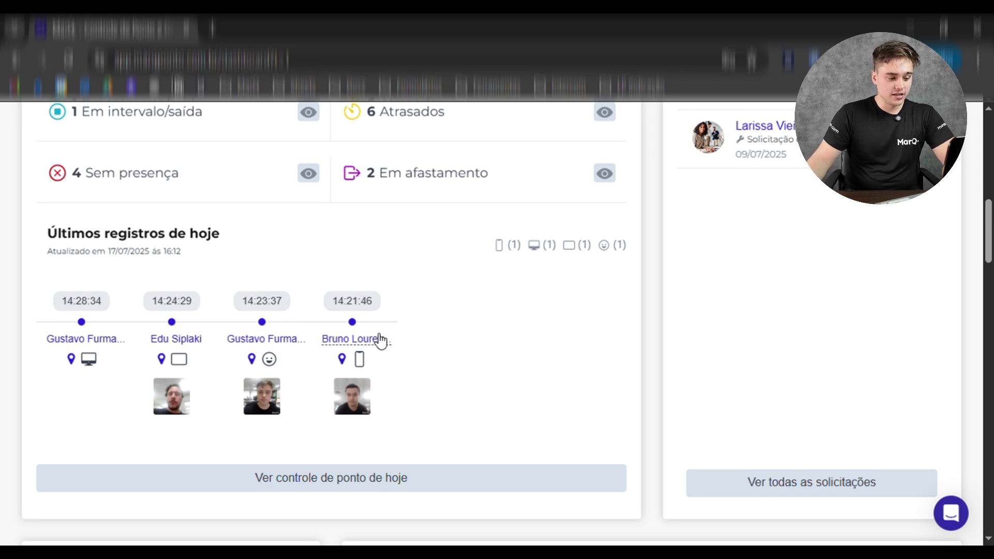
pyautogui.moveTo(386, 304); pyautogui.dragTo(327, 303)
pyautogui.click(259, 300)
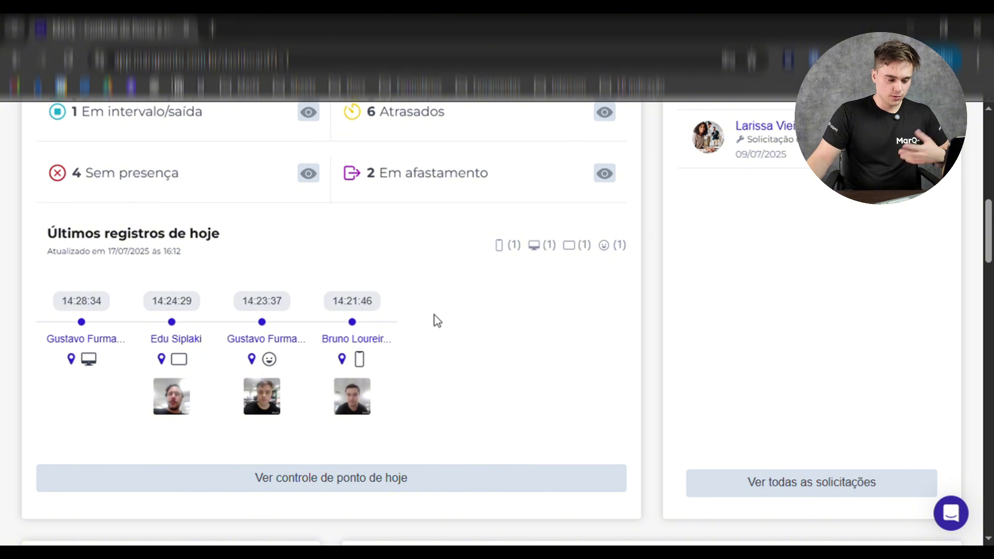
pyautogui.moveTo(361, 369)
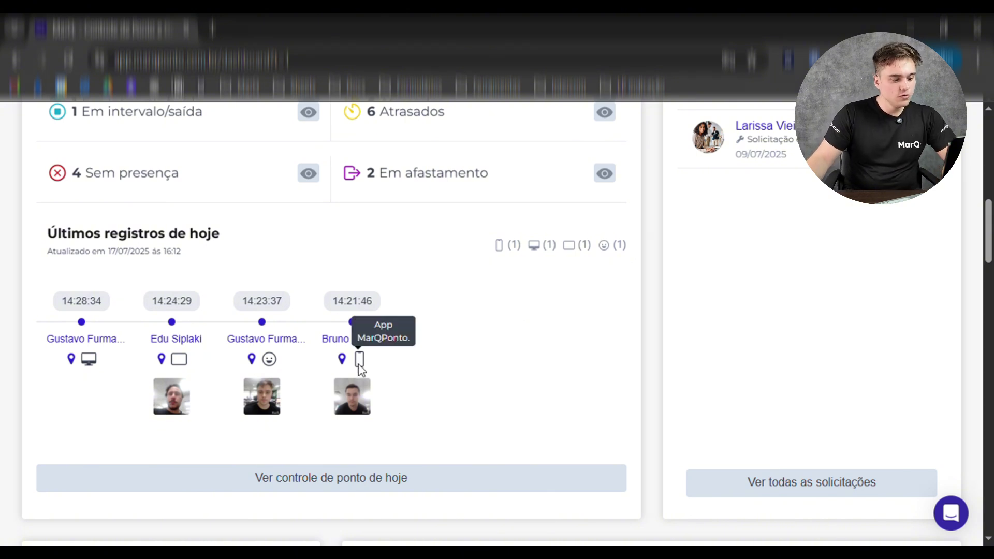
pyautogui.moveTo(268, 362)
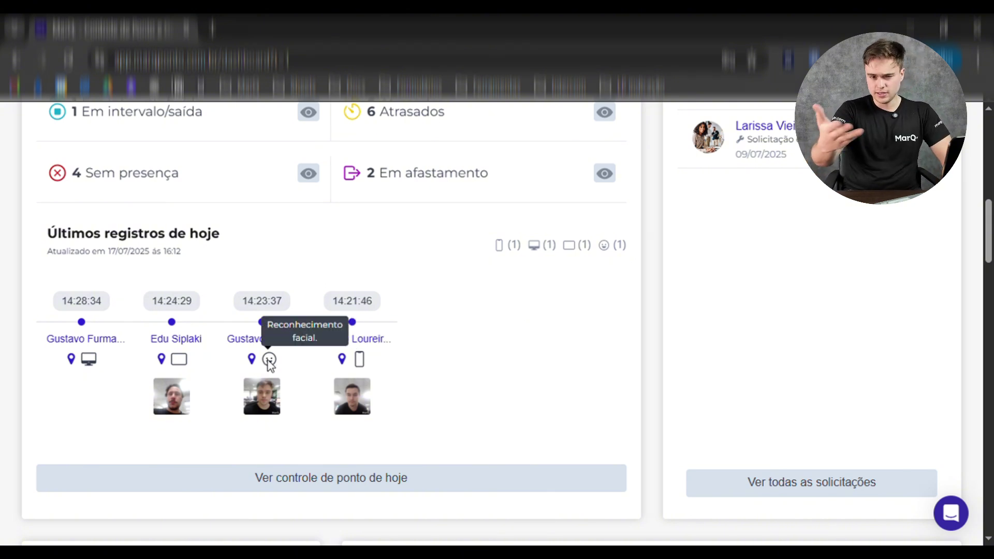
pyautogui.moveTo(172, 363)
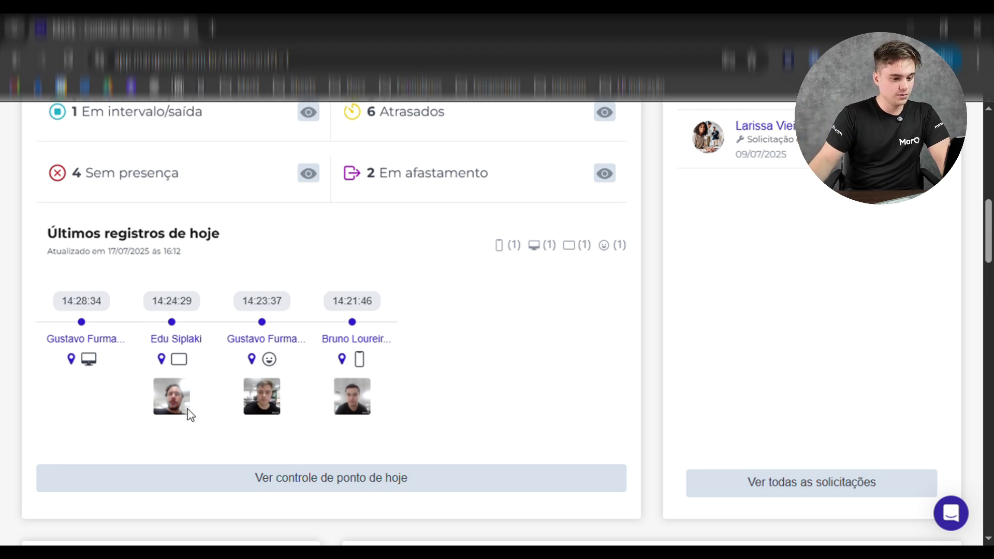
# Open the details of the pending adjustment request dated 09/07/2025 from Tarefas pendentes
pyautogui.scroll(4, 430, 414)
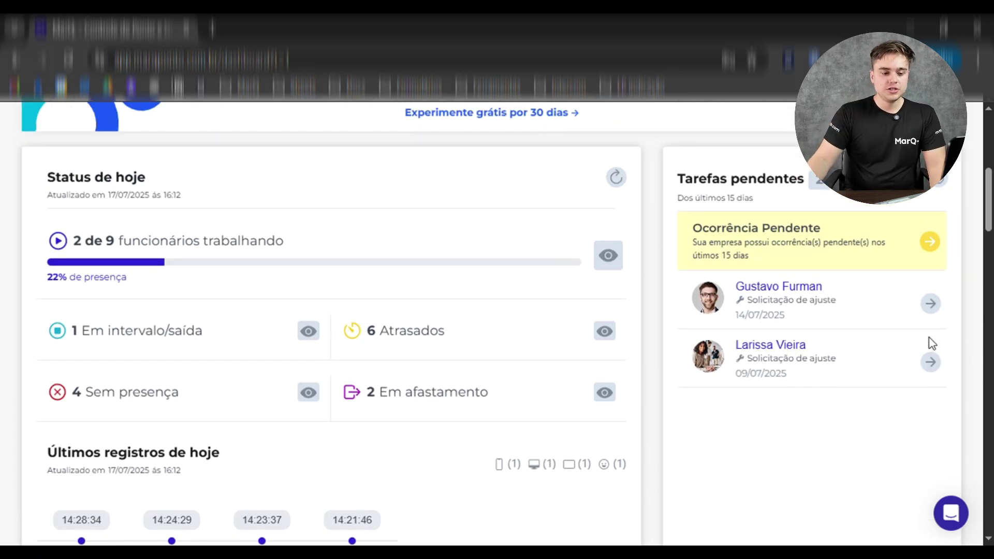
pyautogui.moveTo(685, 180); pyautogui.dragTo(803, 181)
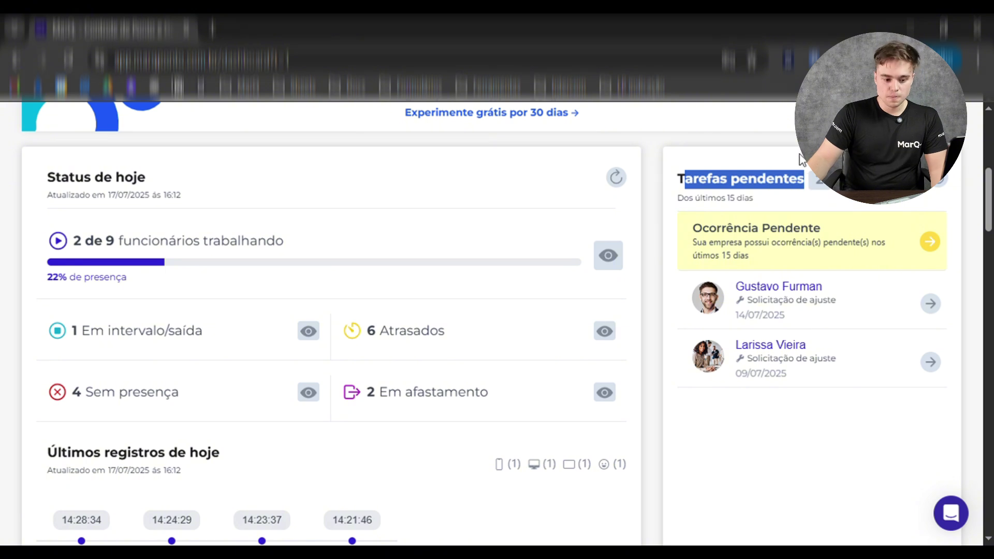
pyautogui.click(843, 295)
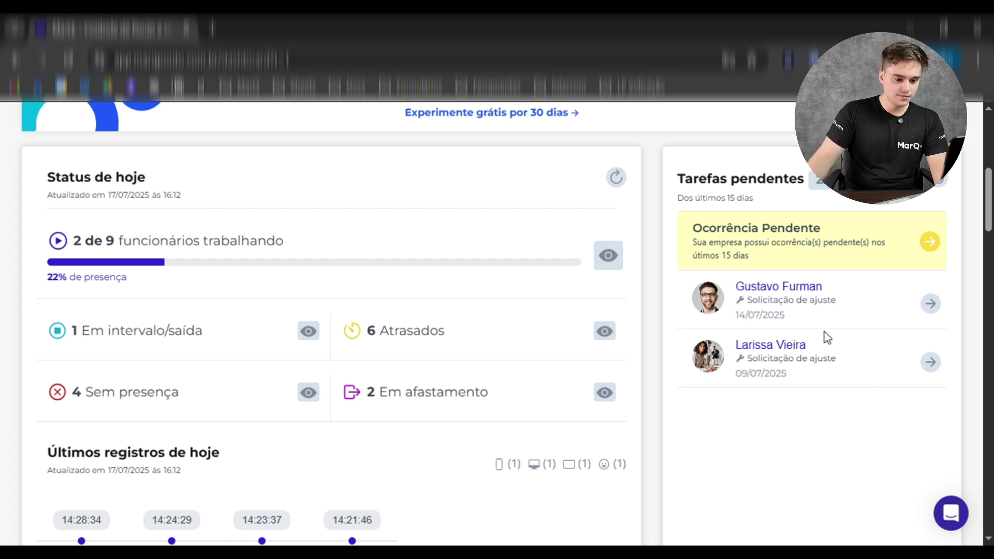
pyautogui.click(930, 362)
pyautogui.scroll(-3, 579, 337)
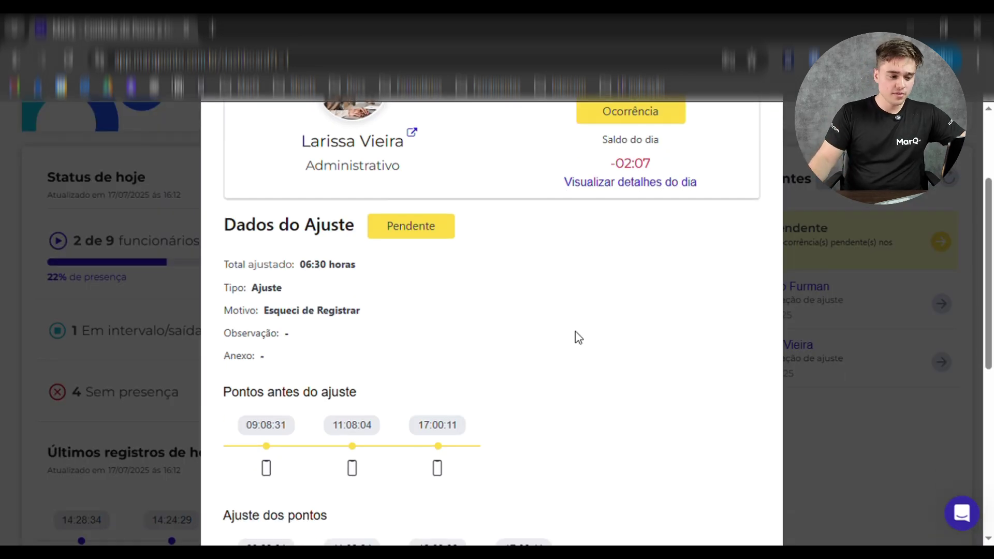
pyautogui.scroll(3, 579, 337)
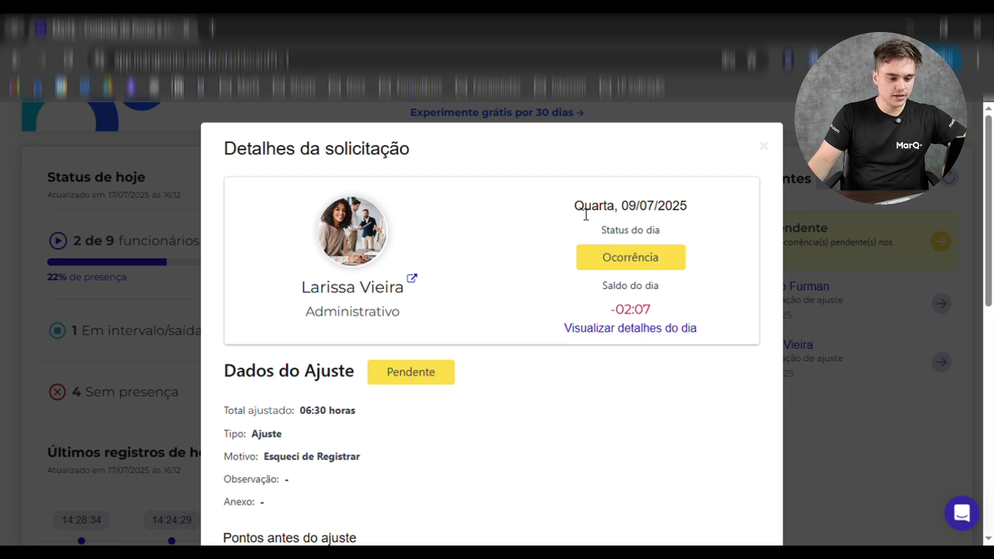
# Review the request's date, type and reason, and compare the punches before the adjustment with the adjusted ones
pyautogui.moveTo(576, 209); pyautogui.dragTo(692, 205)
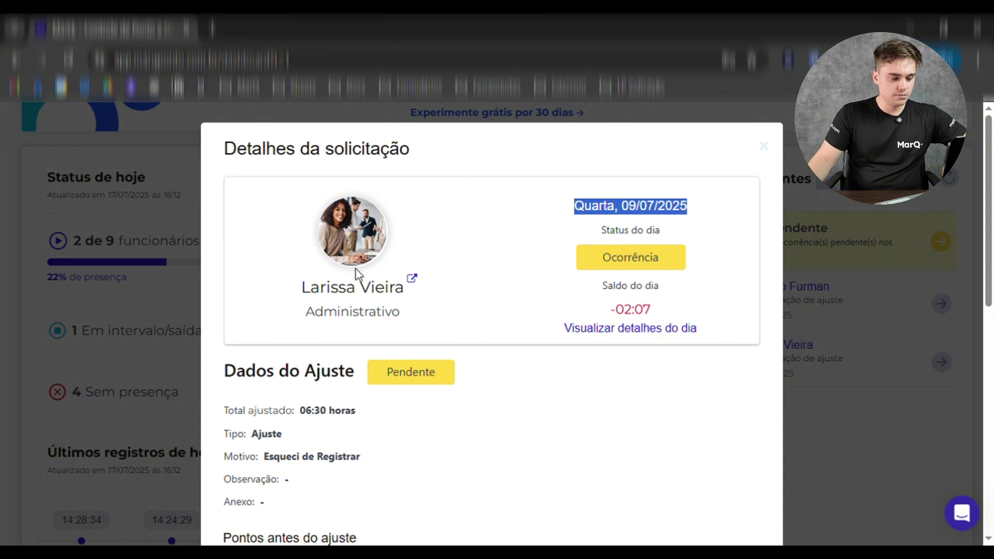
pyautogui.moveTo(284, 435); pyautogui.dragTo(259, 435)
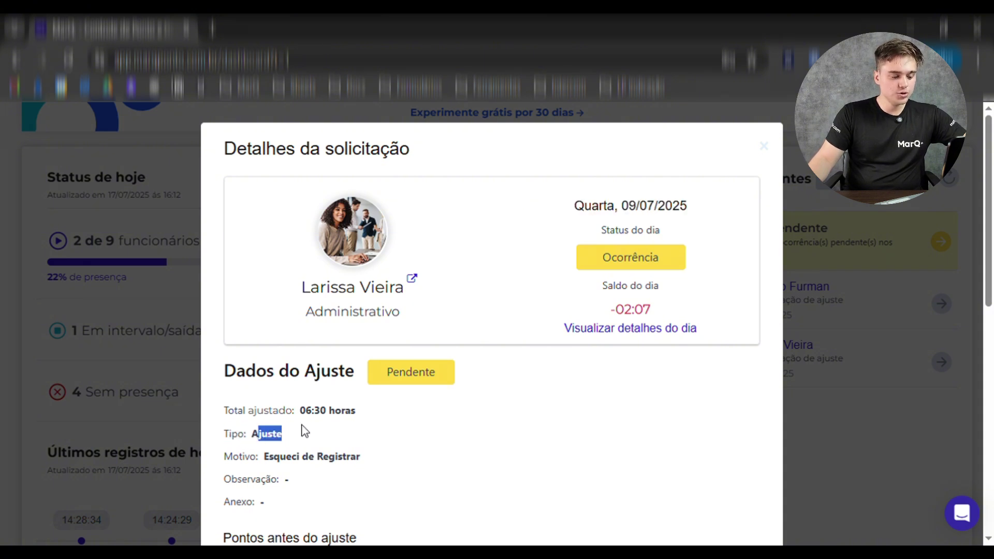
pyautogui.scroll(-1, 331, 440)
pyautogui.scroll(-1, 365, 422)
pyautogui.moveTo(368, 383); pyautogui.dragTo(269, 382)
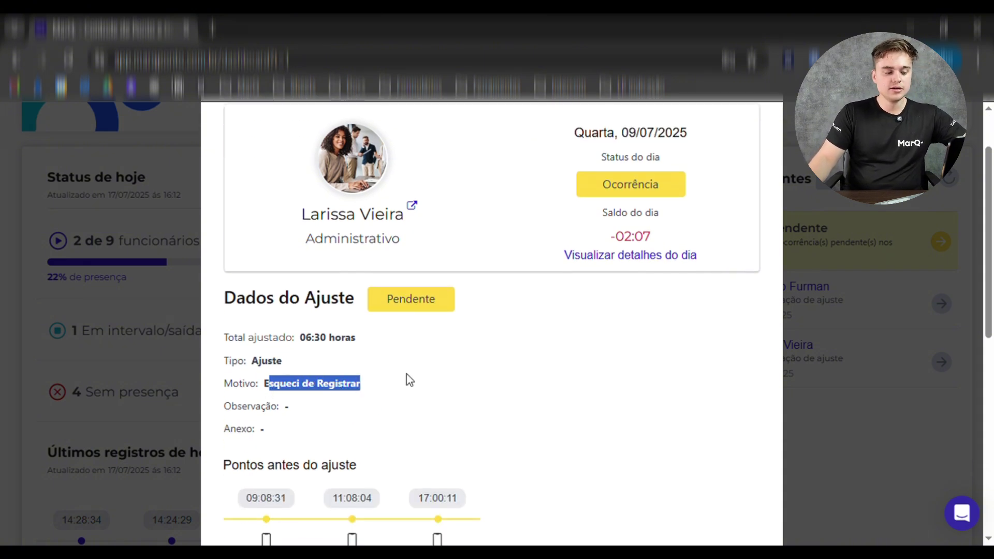
pyautogui.scroll(-3, 414, 376)
pyautogui.scroll(-2, 424, 379)
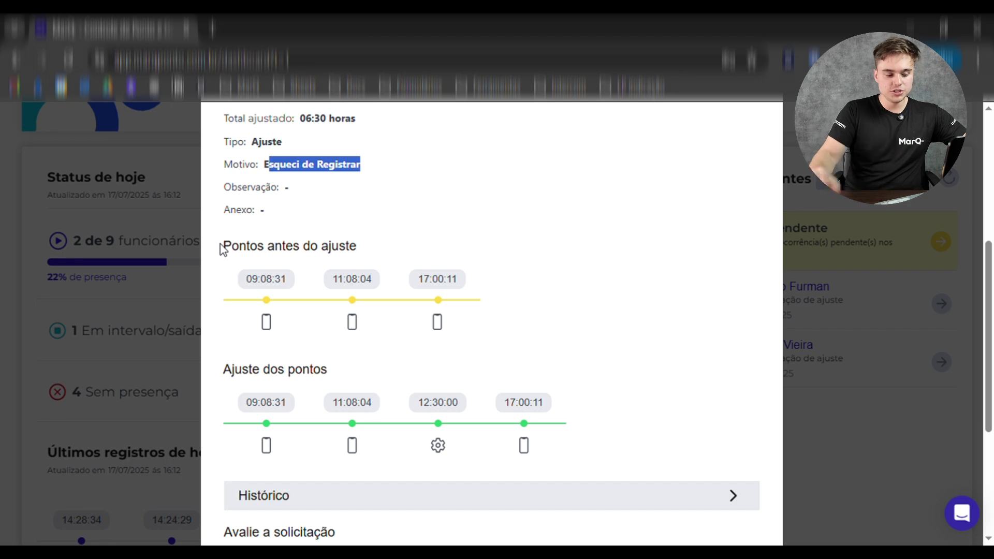
pyautogui.scroll(-4, 221, 249)
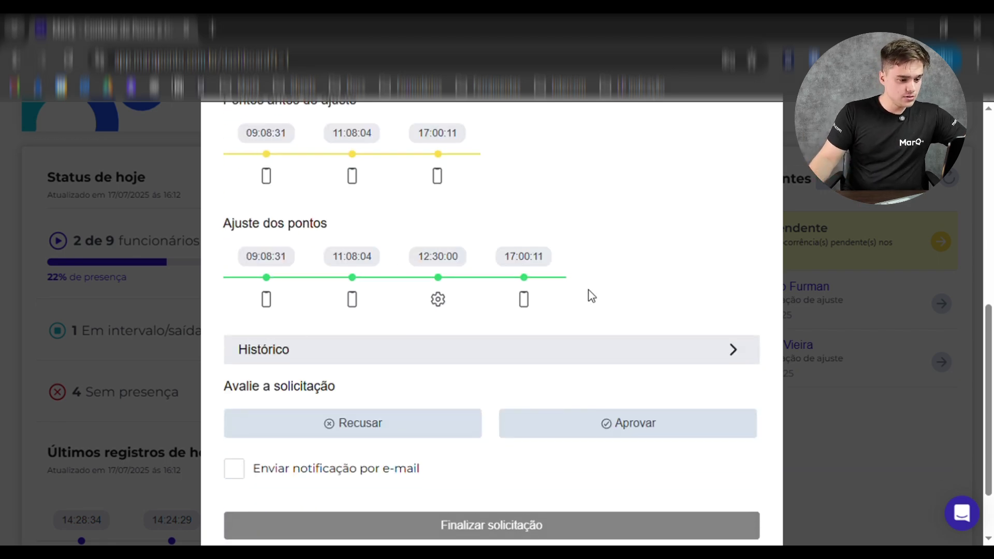
pyautogui.doubleClick(437, 257)
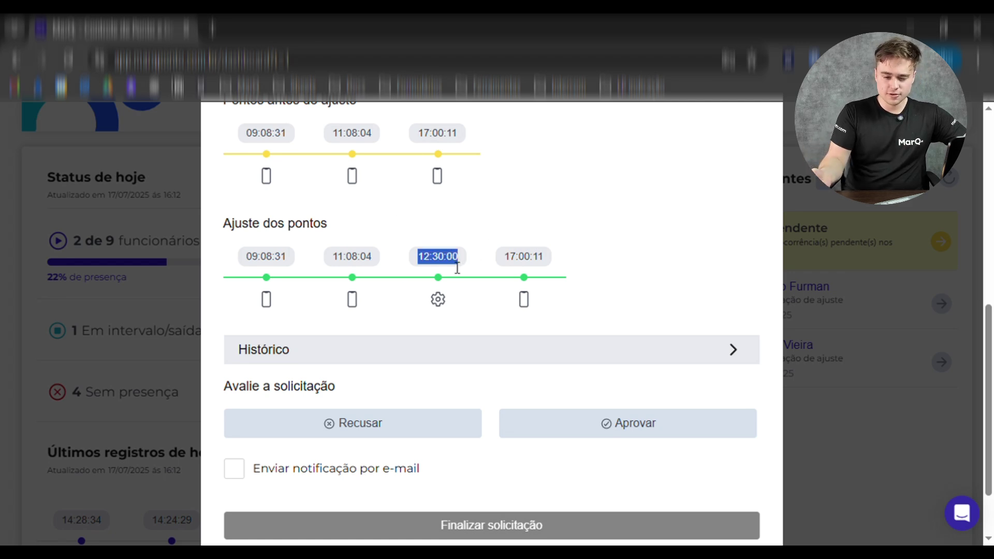
pyautogui.click(594, 239)
# Try refusing the adjustment request with the reason "Recusa" and clear that reason
pyautogui.scroll(-2, 594, 239)
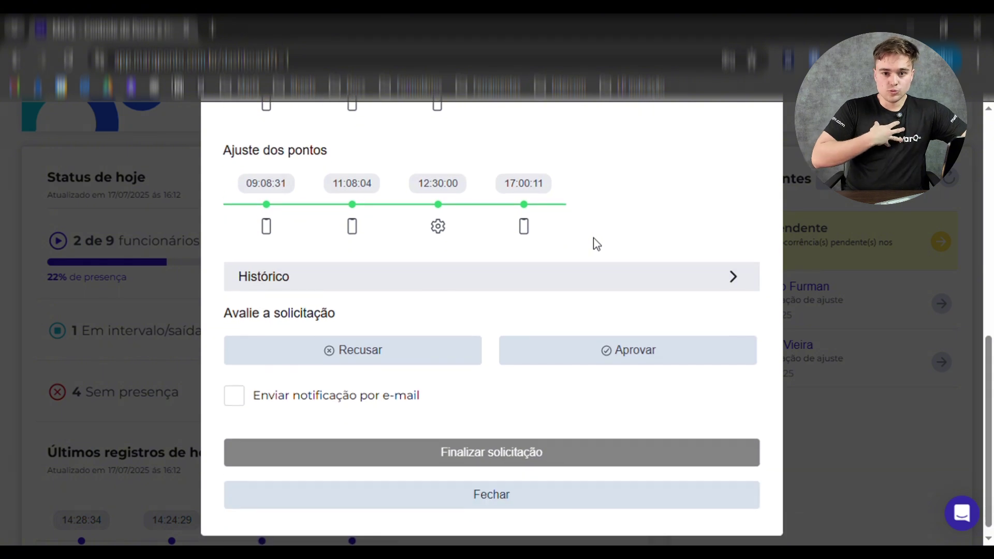
pyautogui.click(453, 359)
pyautogui.scroll(-2, 452, 358)
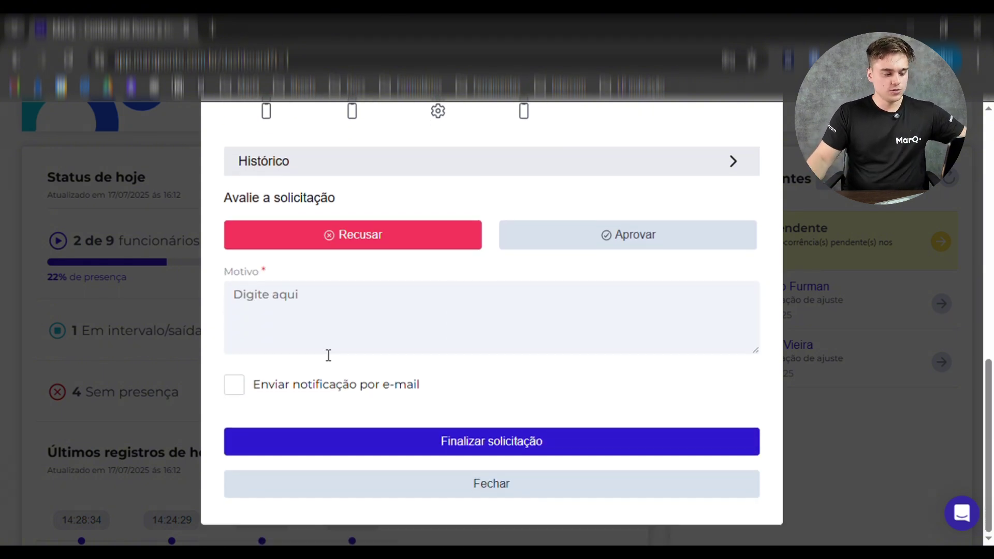
pyautogui.click(319, 329)
pyautogui.write('Recusa')
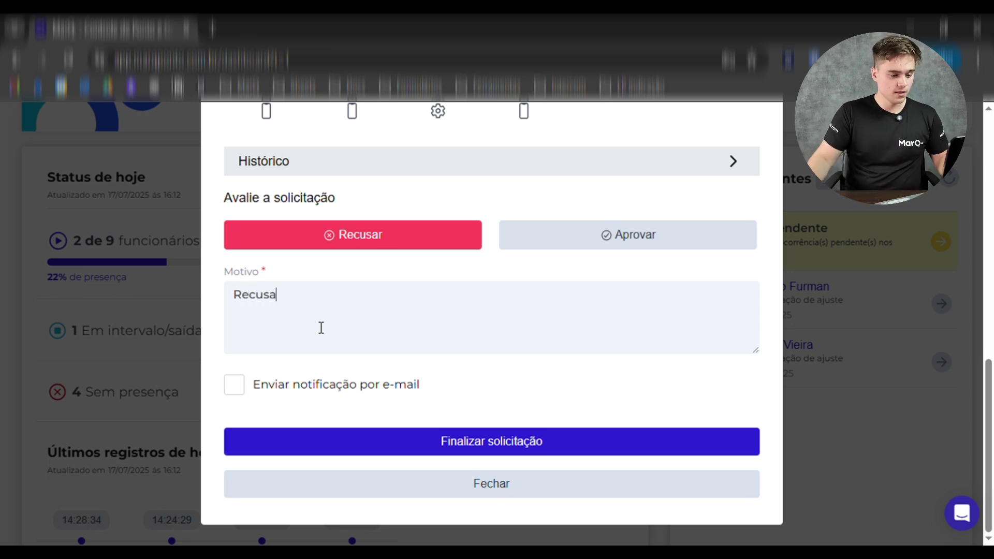
pyautogui.moveTo(321, 328); pyautogui.dragTo(233, 315)
pyautogui.press('BackSpace')
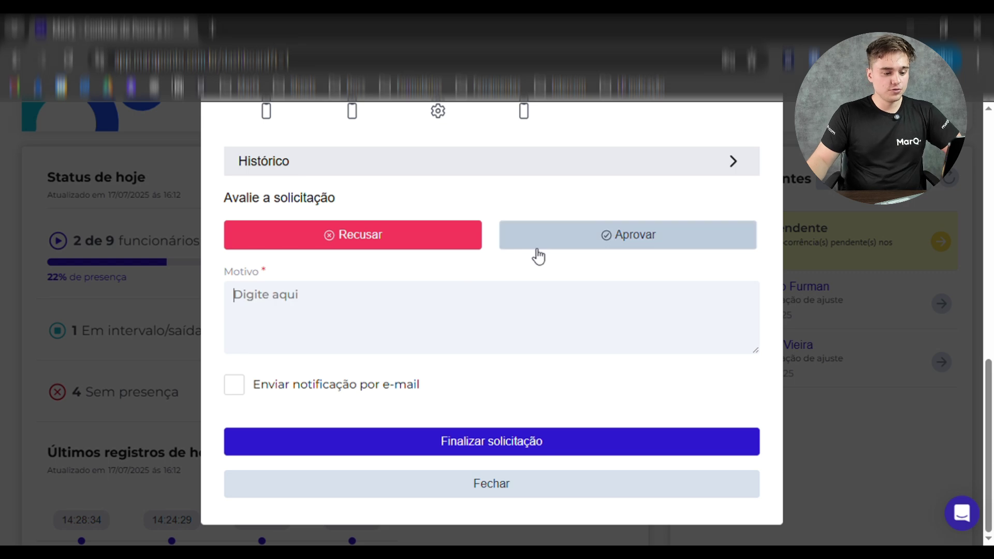
# Approve the adjustment request and finalize it without e-mail notification
pyautogui.click(570, 245)
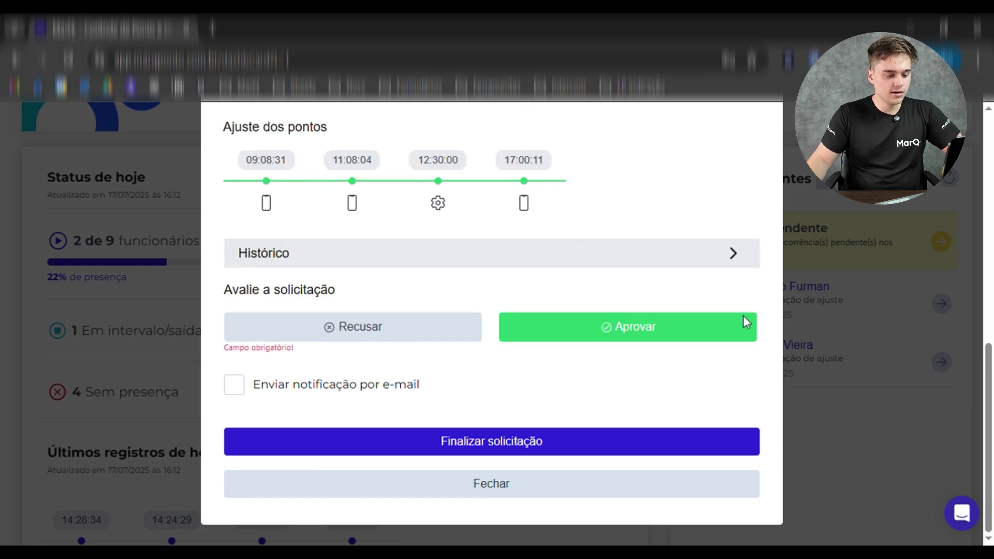
pyautogui.click(533, 446)
pyautogui.click(577, 439)
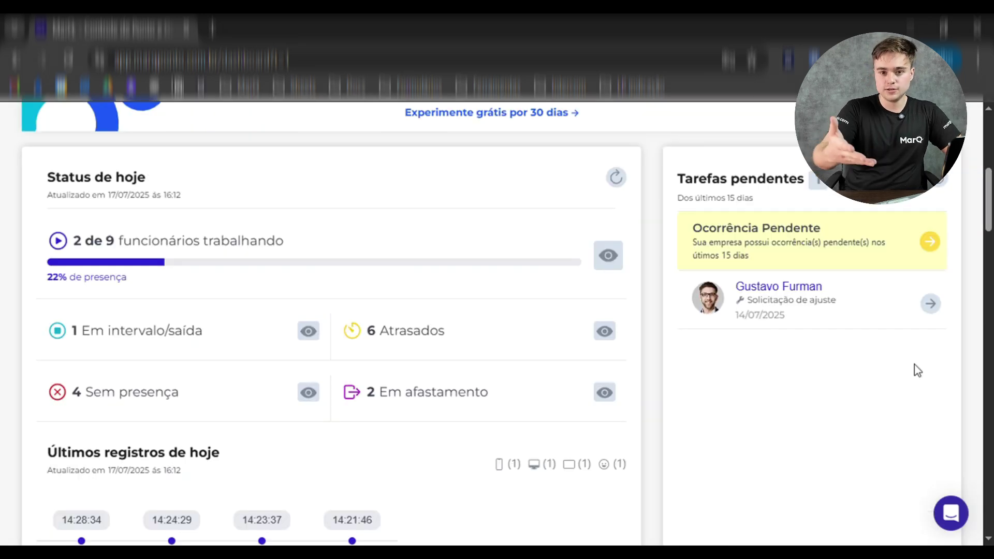
# Open the Ocorrências time-tracking report from the Ocorrência Pendente notice in the pending tasks
pyautogui.scroll(2, 912, 368)
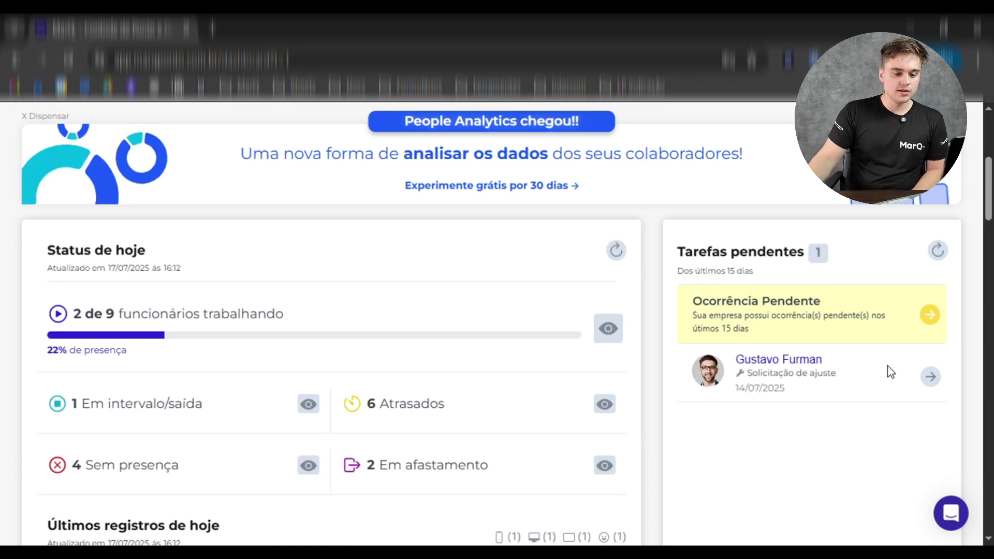
pyautogui.moveTo(694, 300); pyautogui.dragTo(889, 274)
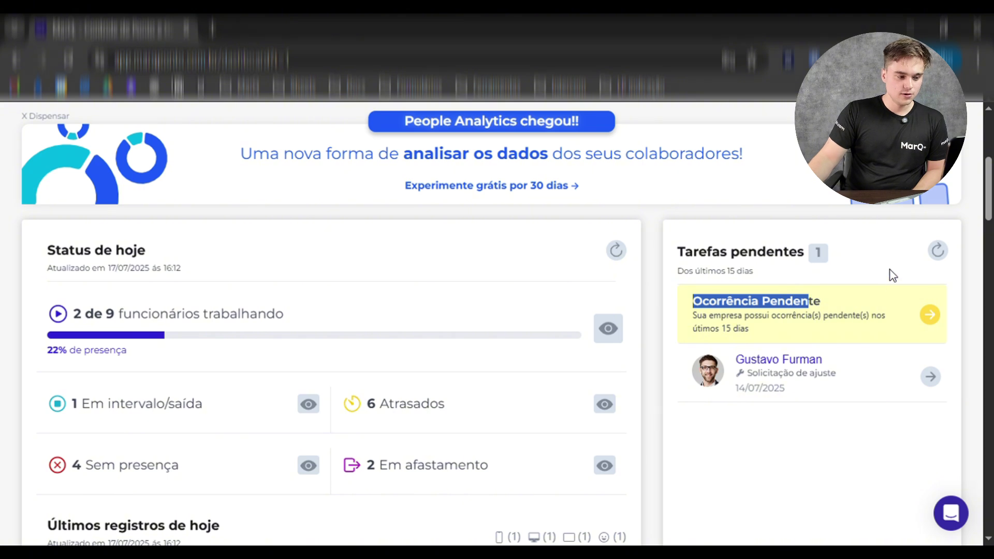
pyautogui.click(840, 279)
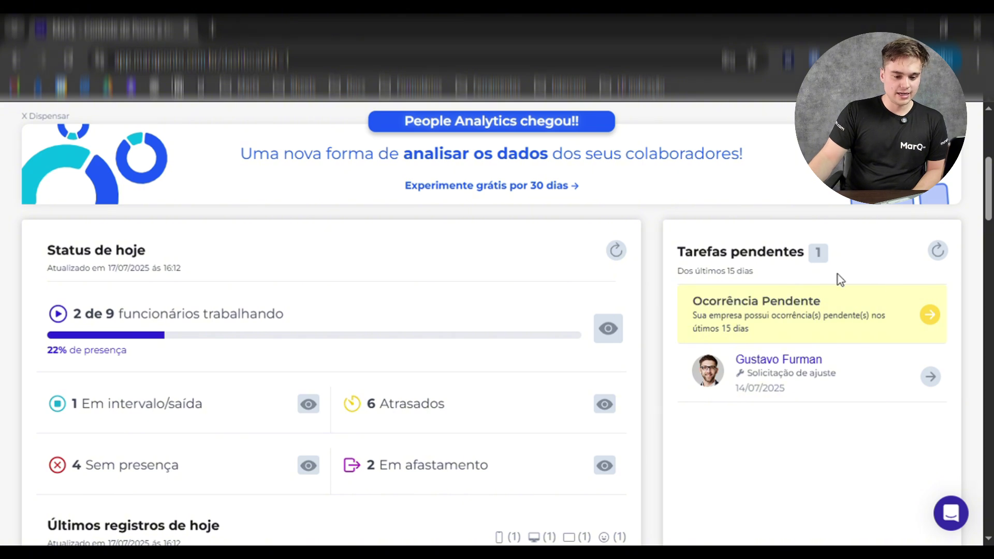
pyautogui.click(932, 317)
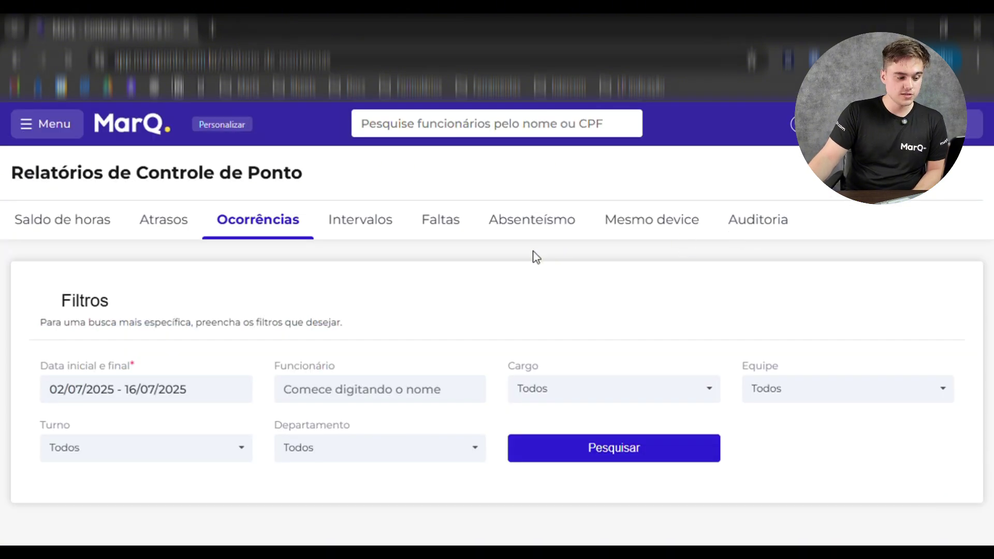
# Search the occurrences for the period 02/07/2025 - 16/07/2025 with the role, team, shift and department filters on Todos
pyautogui.click(78, 388)
pyautogui.scroll(-1, 156, 383)
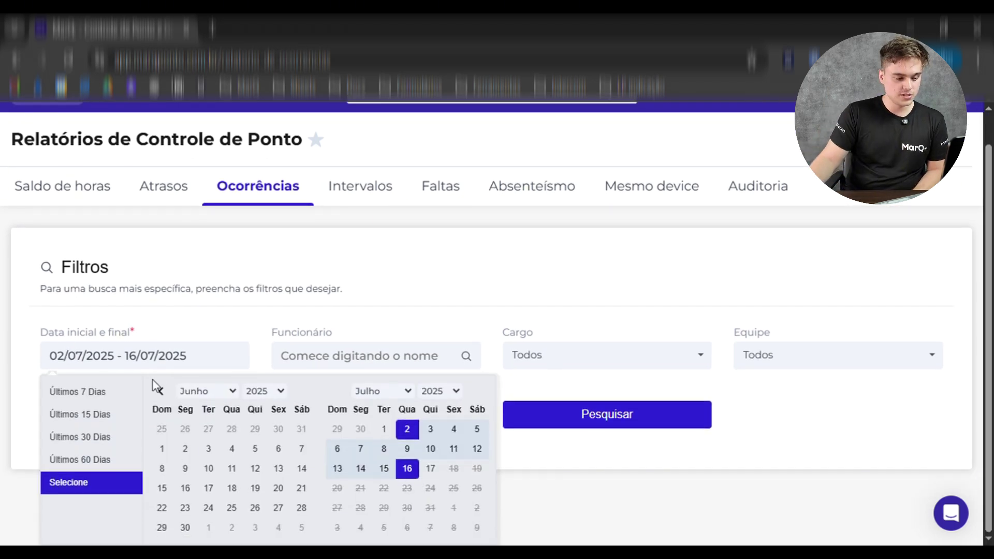
pyautogui.click(528, 393)
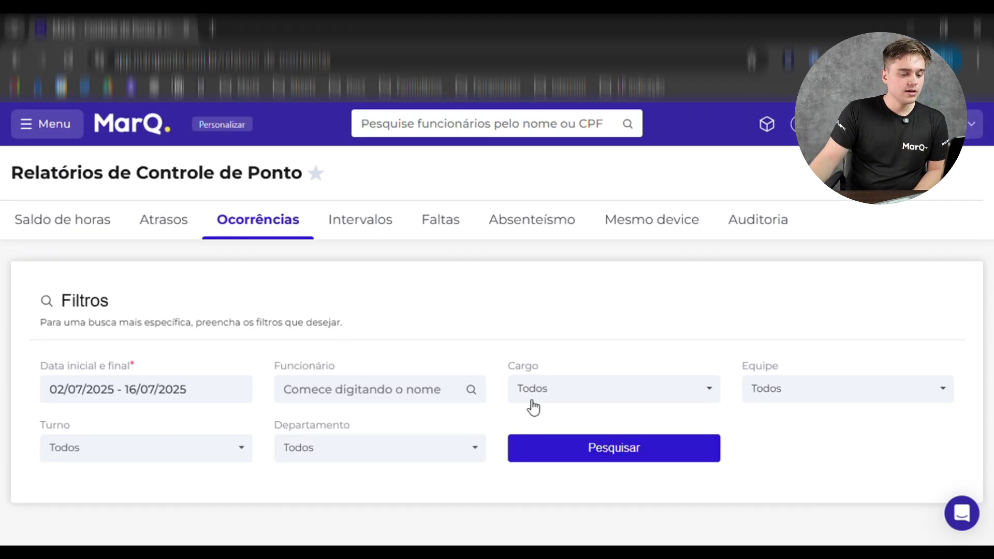
pyautogui.click(639, 443)
pyautogui.scroll(-5, 700, 326)
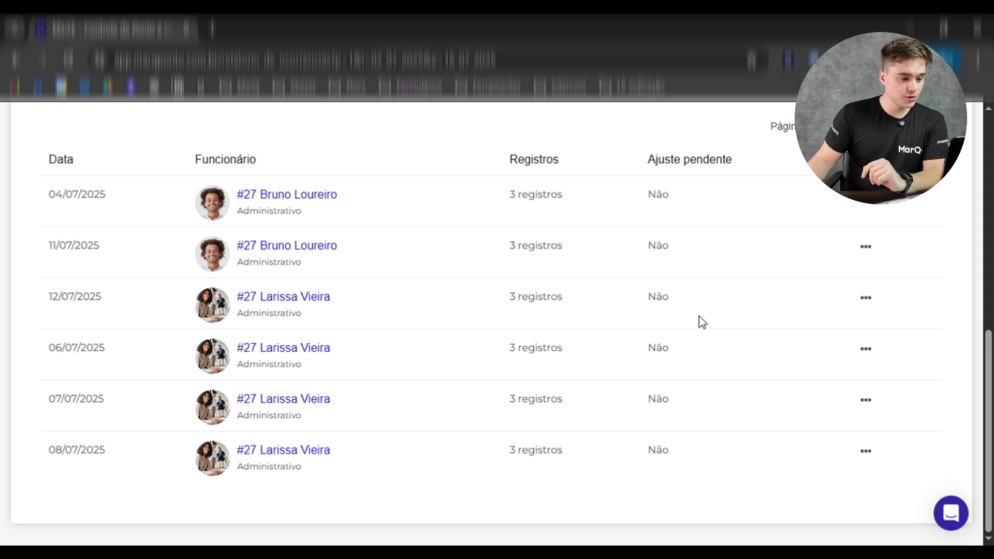
# Open the punch adjustment form for the employee occurrence dated 04/07/2025
pyautogui.moveTo(112, 197); pyautogui.dragTo(628, 211)
pyautogui.click(848, 228)
pyautogui.click(873, 211)
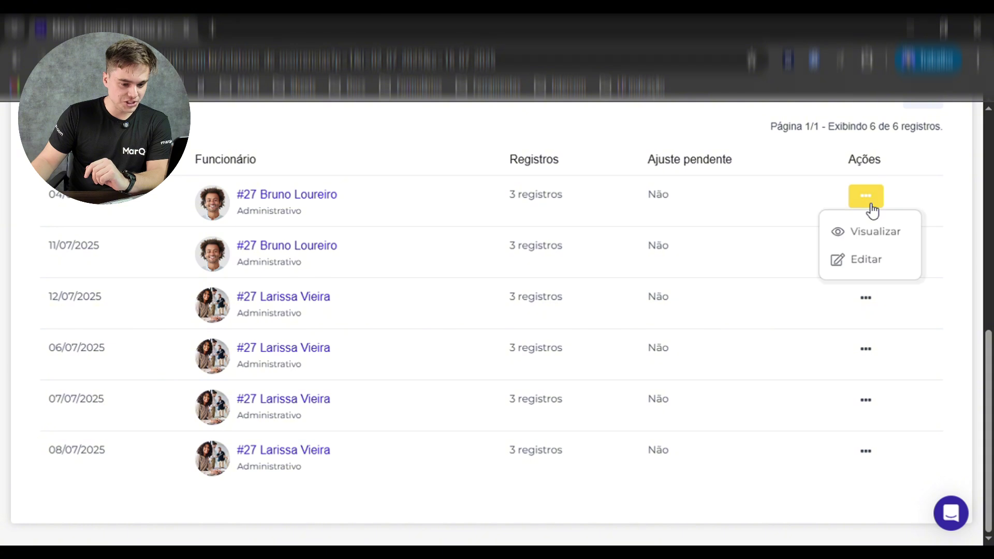
pyautogui.click(879, 263)
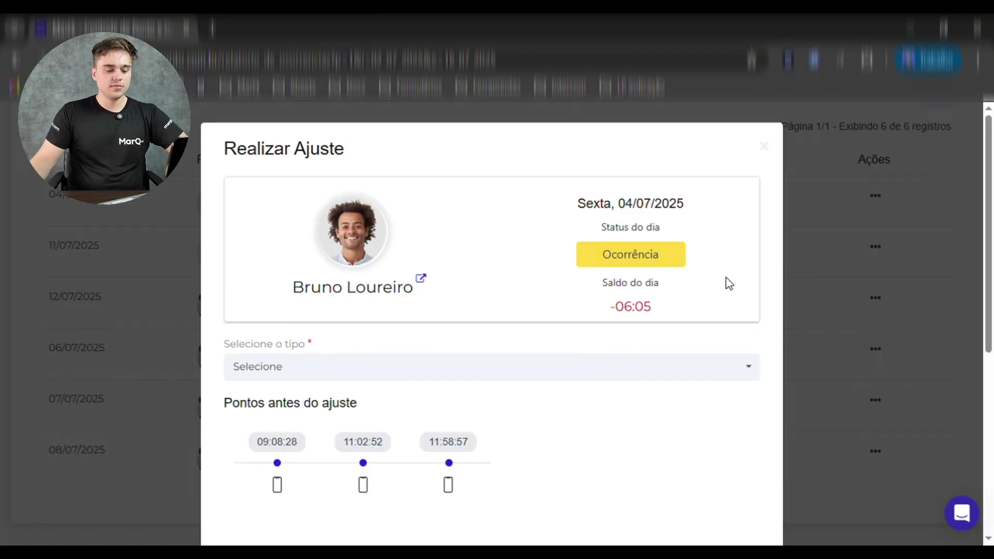
# Examine the punches recorded before the adjustment, along with the form's e-mail notification, attachment and observation fields
pyautogui.scroll(-2, 694, 269)
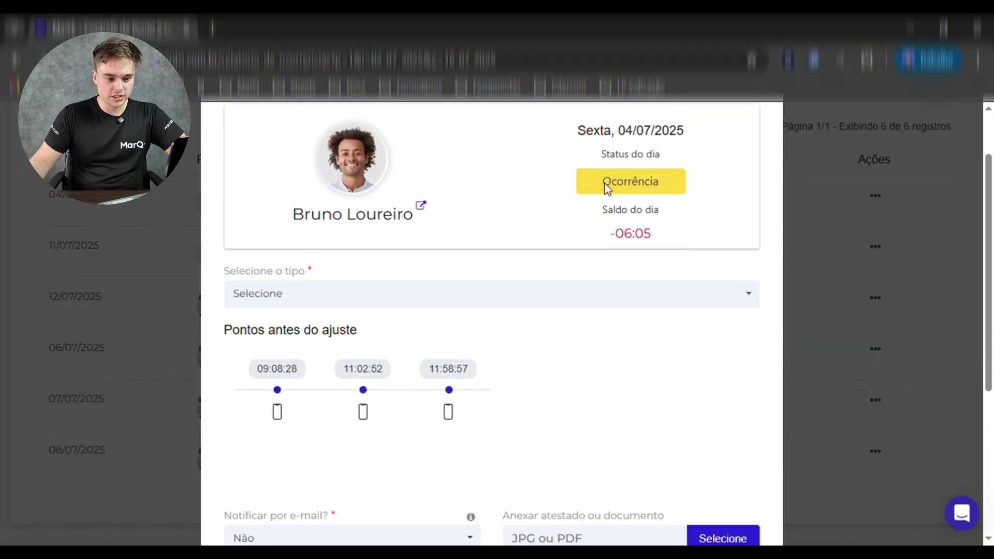
pyautogui.scroll(-3, 641, 264)
pyautogui.scroll(-1, 621, 269)
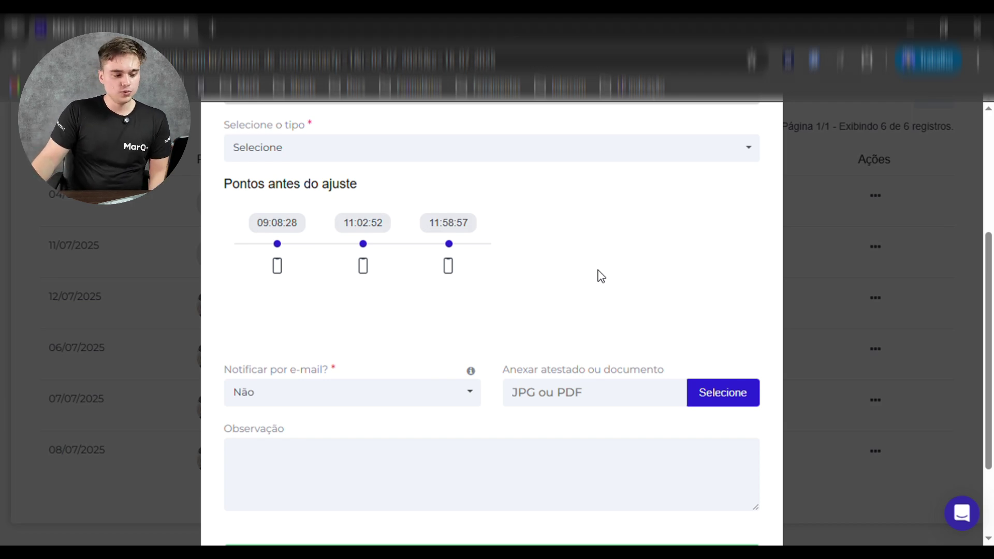
pyautogui.moveTo(258, 224); pyautogui.dragTo(437, 227)
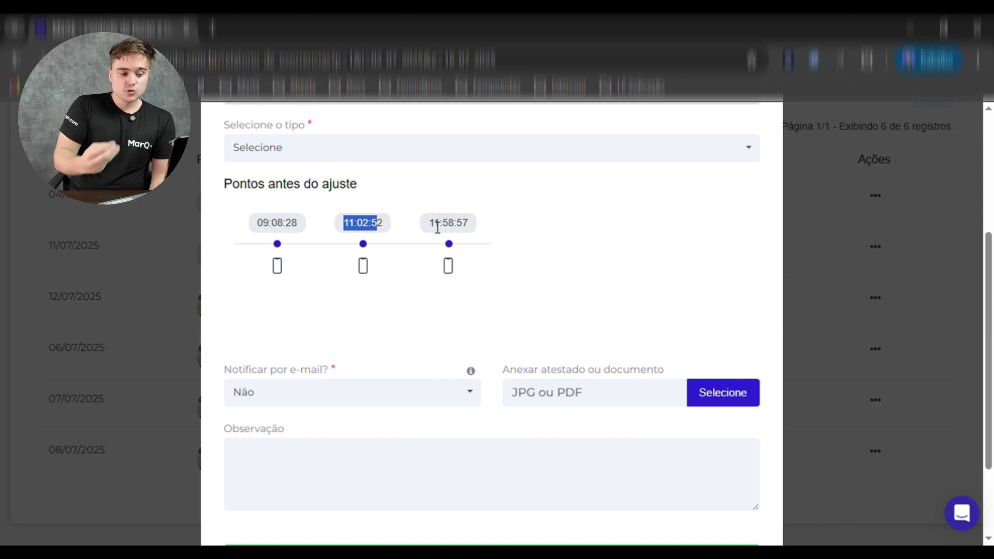
pyautogui.click(247, 259)
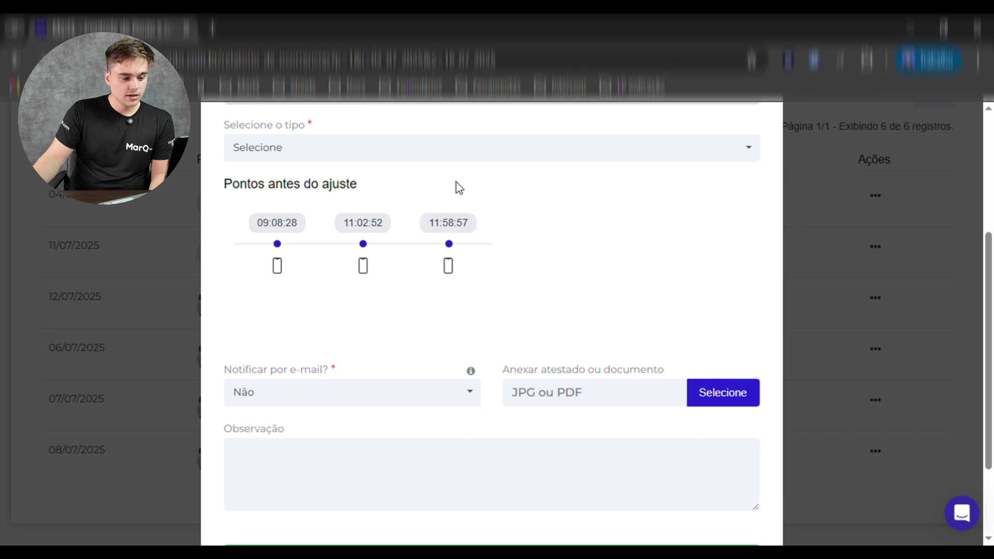
pyautogui.moveTo(433, 224); pyautogui.dragTo(473, 229)
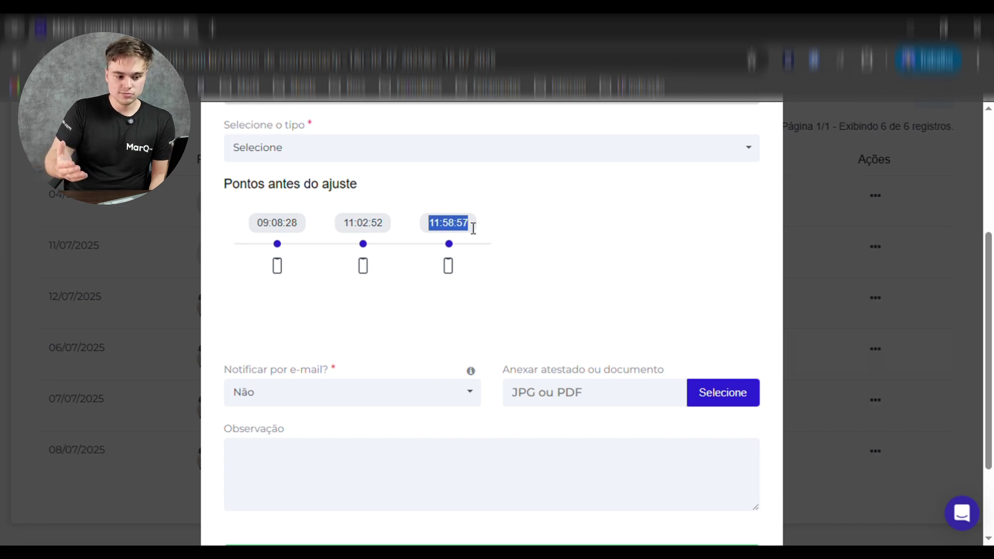
pyautogui.click(574, 223)
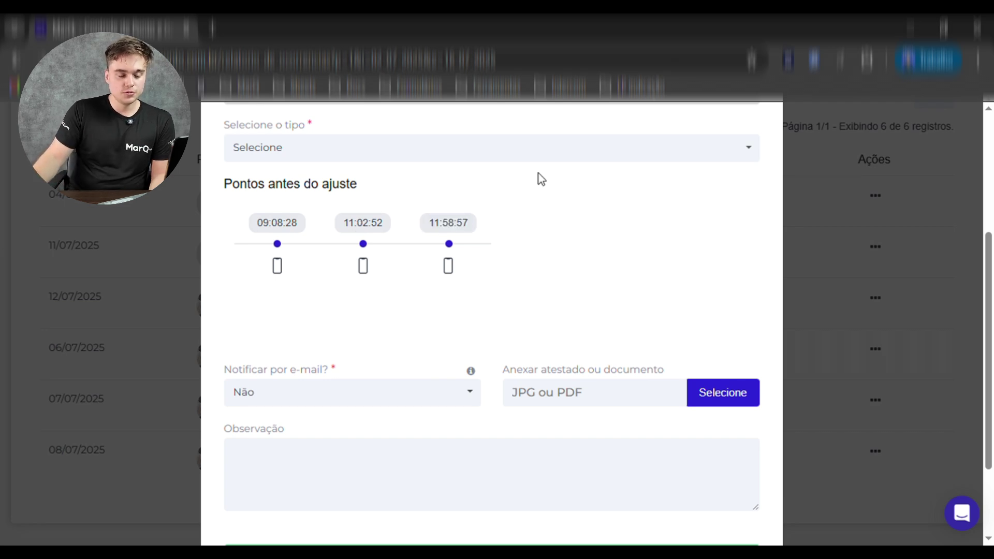
# Examine the day's status and hour balance in the adjustment form
pyautogui.scroll(3, 580, 247)
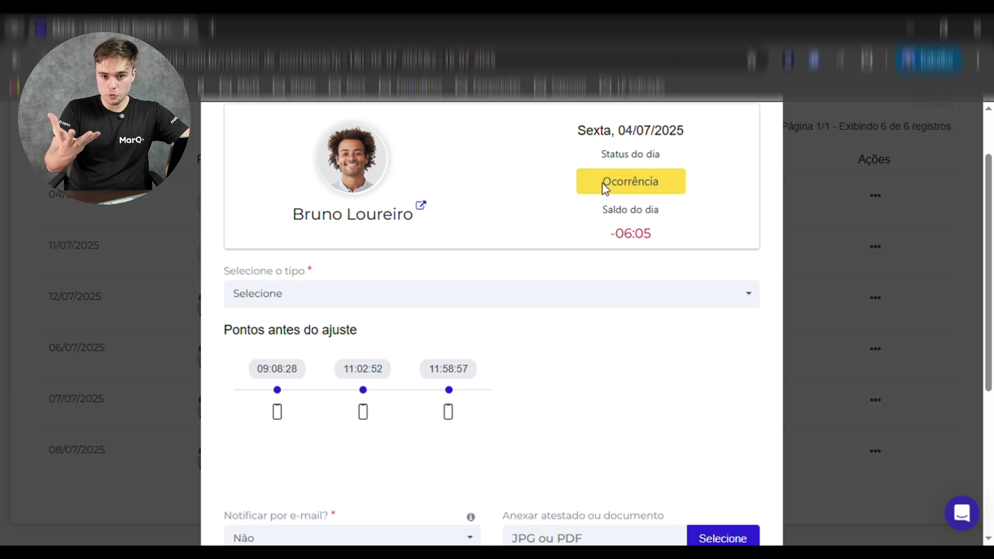
pyautogui.scroll(-2, 548, 361)
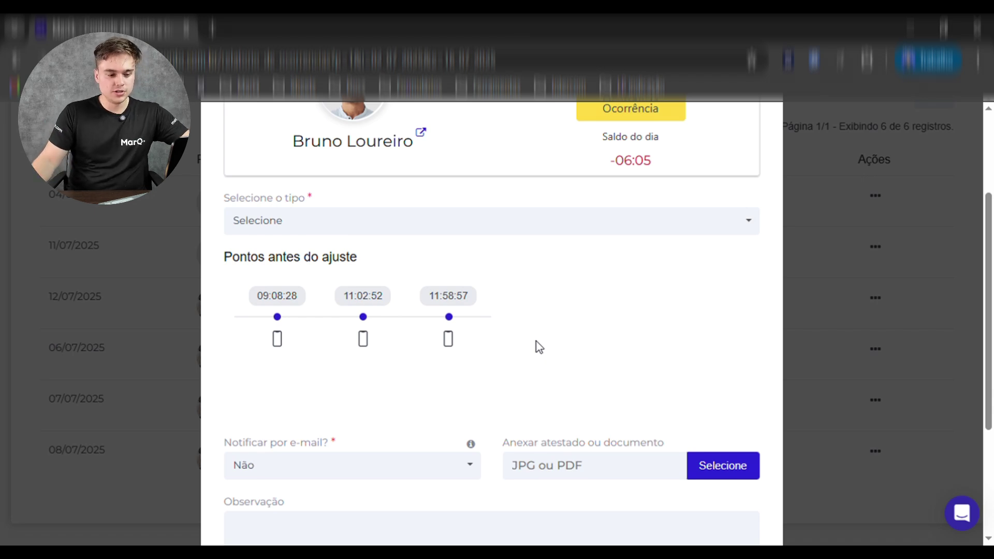
pyautogui.scroll(2, 619, 238)
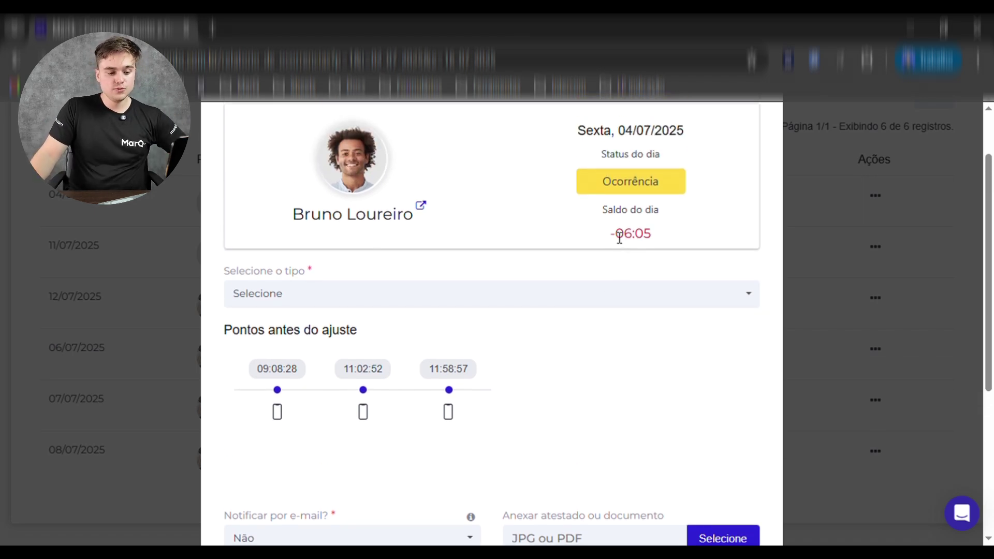
pyautogui.moveTo(660, 238); pyautogui.dragTo(610, 237)
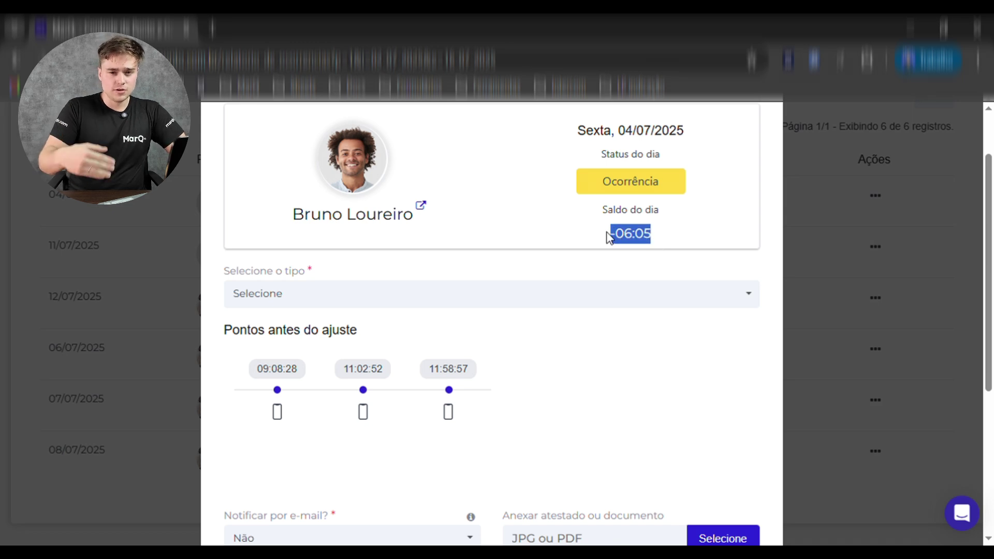
pyautogui.scroll(2, 609, 238)
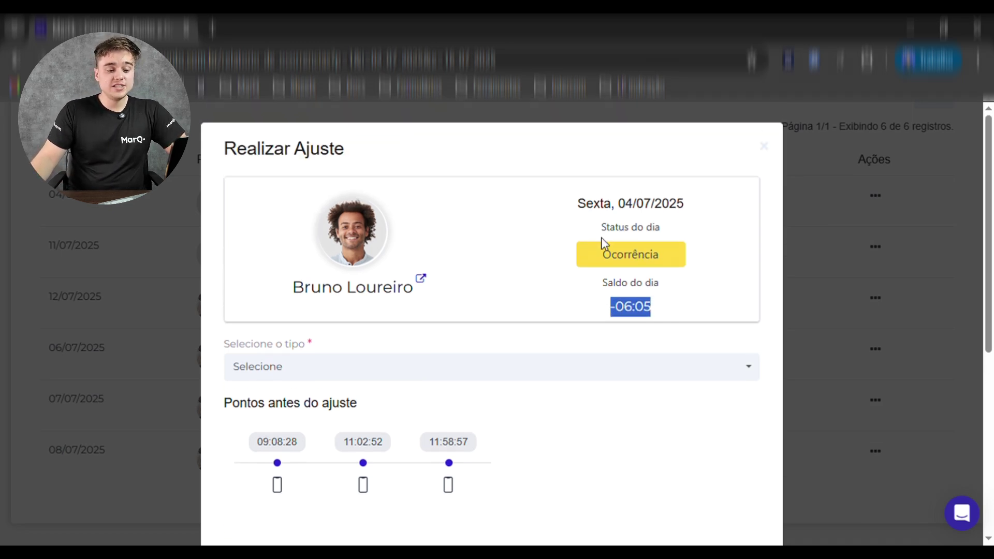
pyautogui.click(678, 307)
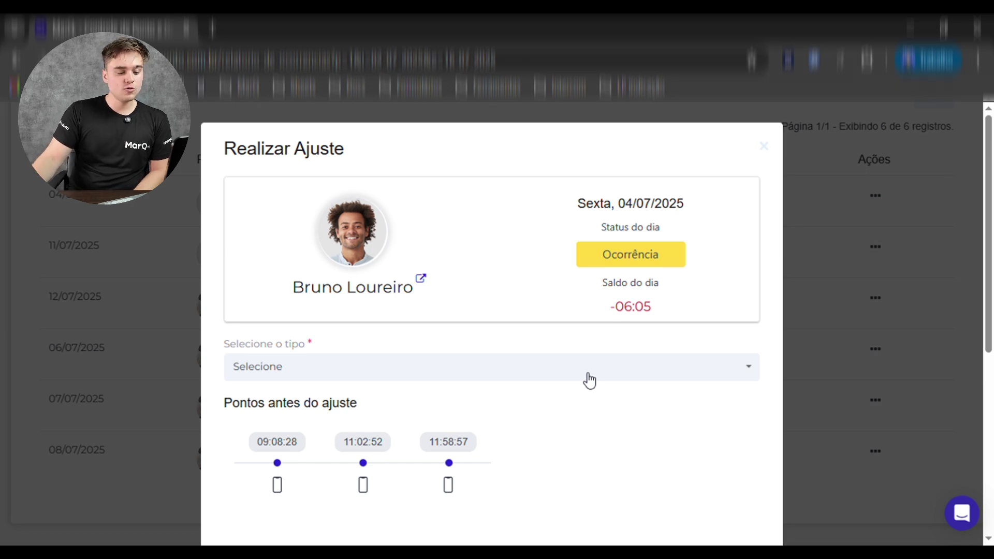
# Close the adjustment form without entering an adjustment and return to the dashboard
pyautogui.scroll(-5, 589, 381)
pyautogui.click(579, 527)
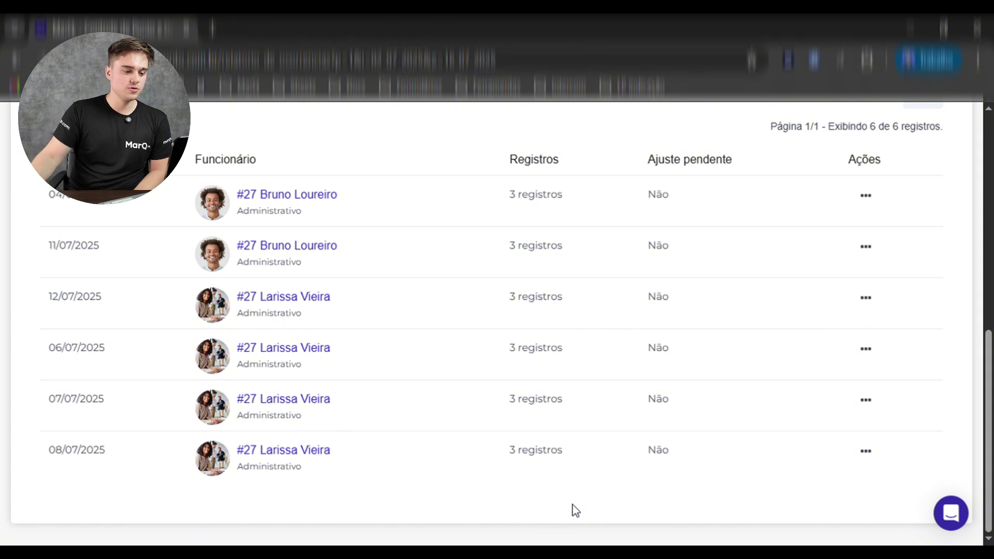
pyautogui.scroll(4, 573, 505)
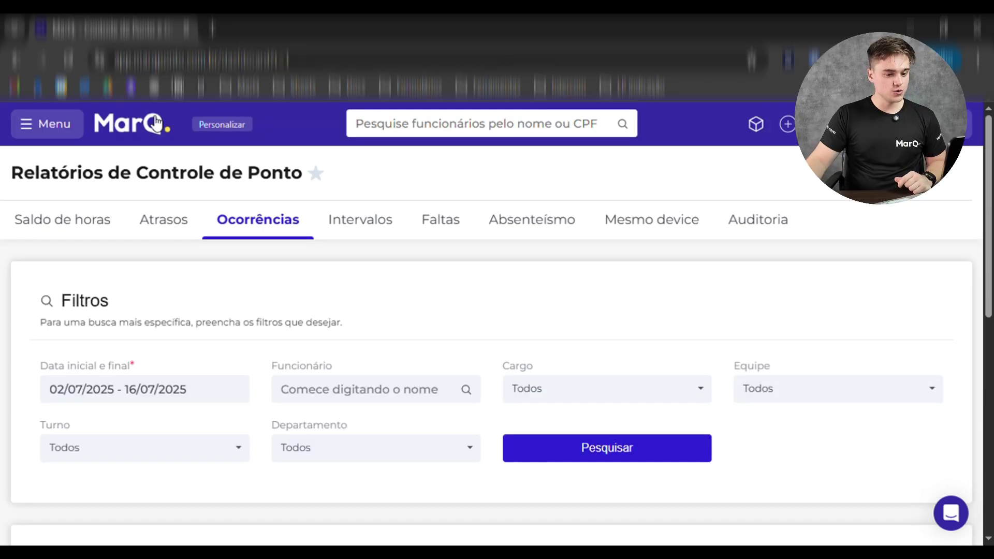
pyautogui.click(155, 122)
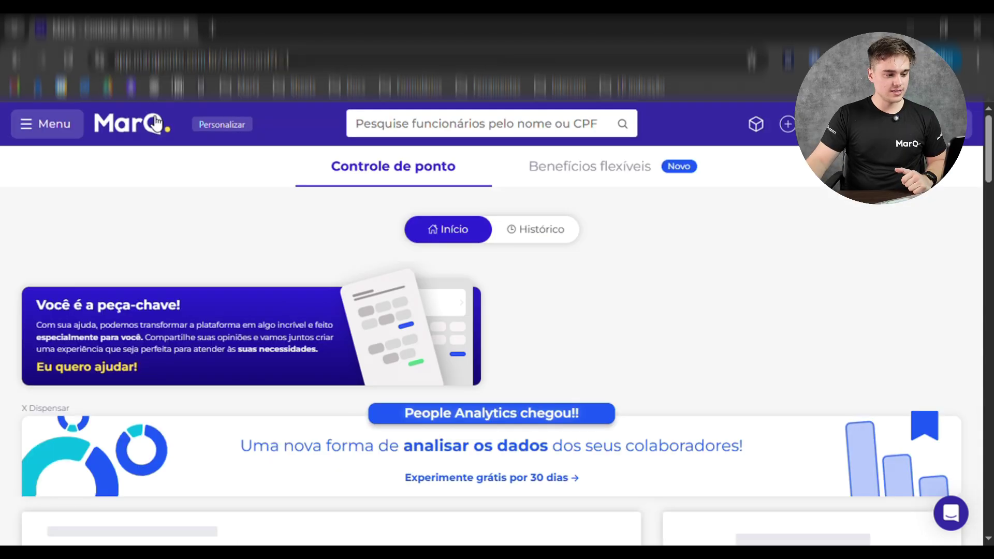
# Find "planilha" among the available pages and open Planilha horário
pyautogui.click(76, 124)
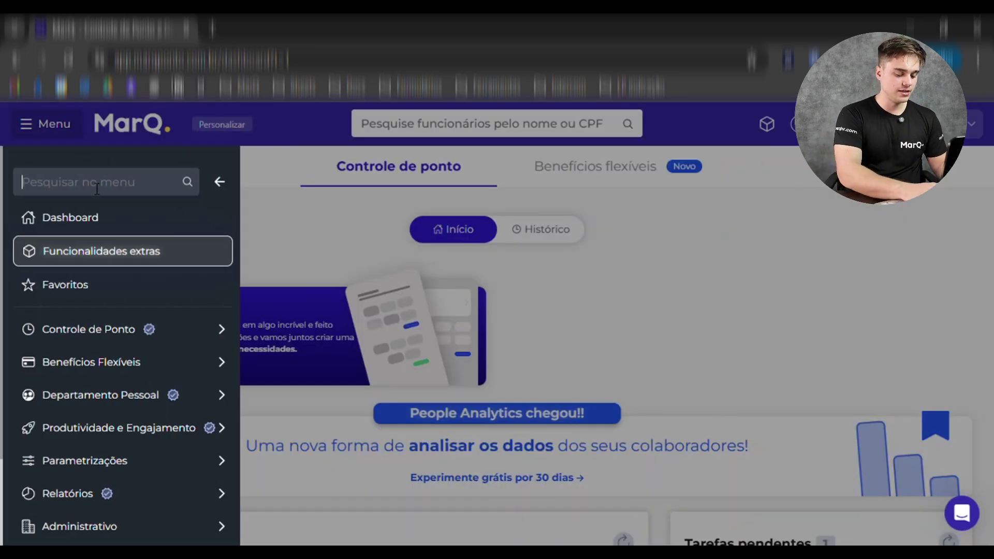
pyautogui.write('planilha')
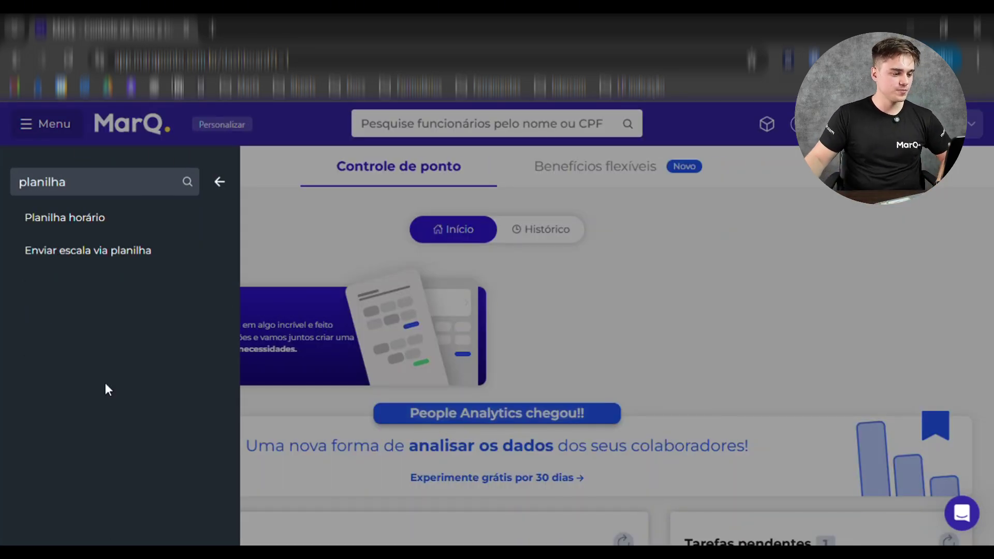
pyautogui.click(140, 230)
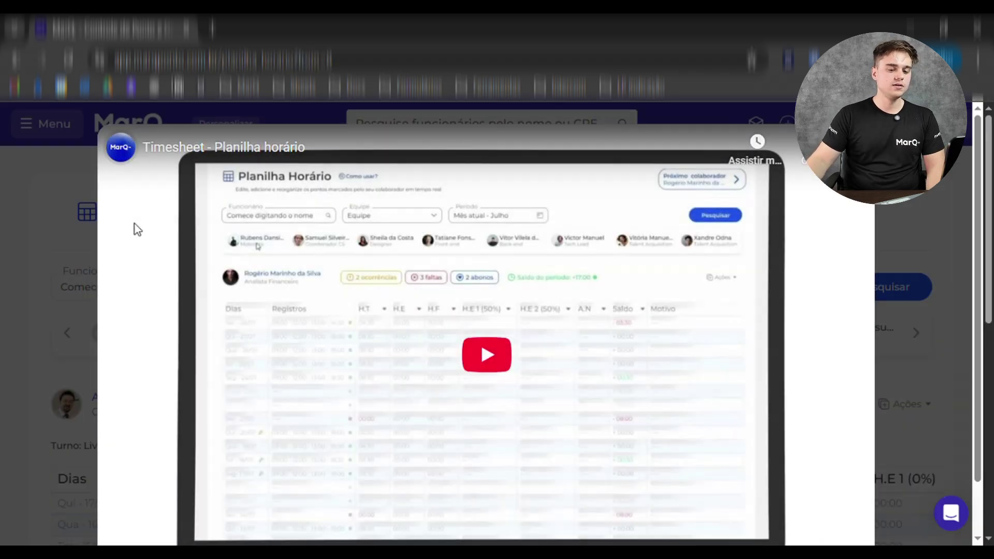
# Dismiss the introductory video and display the July timesheet of an Administrativo employee
pyautogui.click(910, 224)
pyautogui.scroll(-2, 875, 236)
pyautogui.scroll(-1, 875, 236)
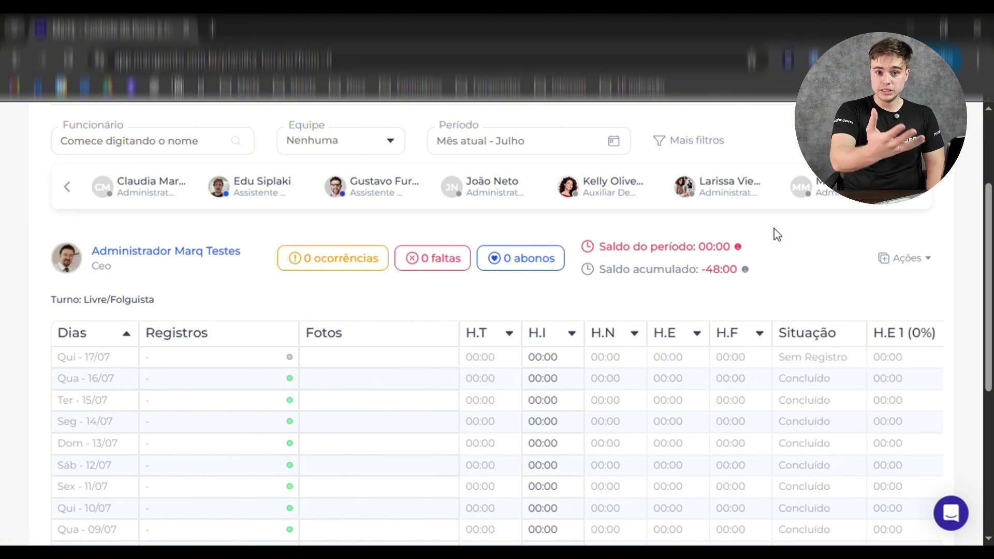
pyautogui.scroll(-2, 770, 231)
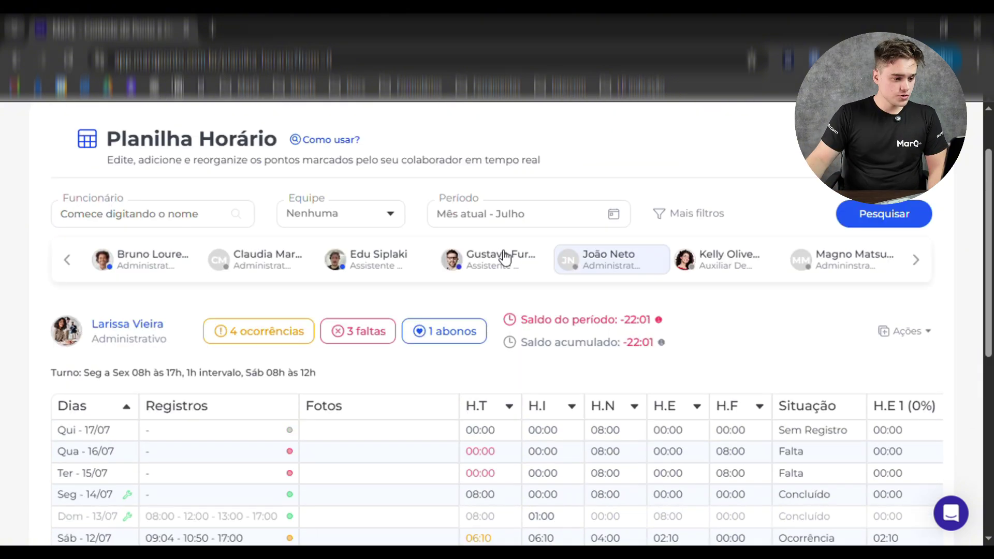
# Review the timesheet's employee, team, period and additional filters and the employee shortcuts
pyautogui.click(227, 214)
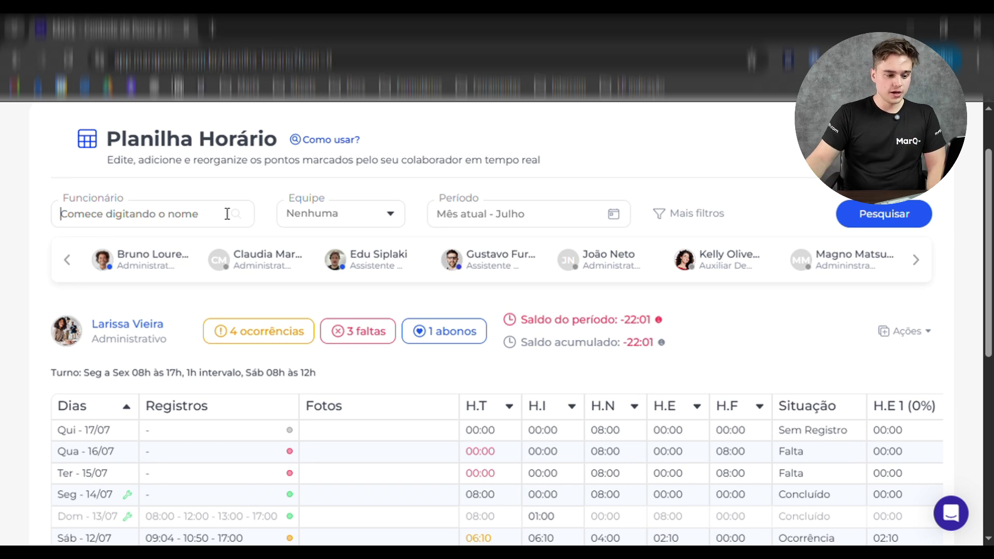
pyautogui.click(580, 225)
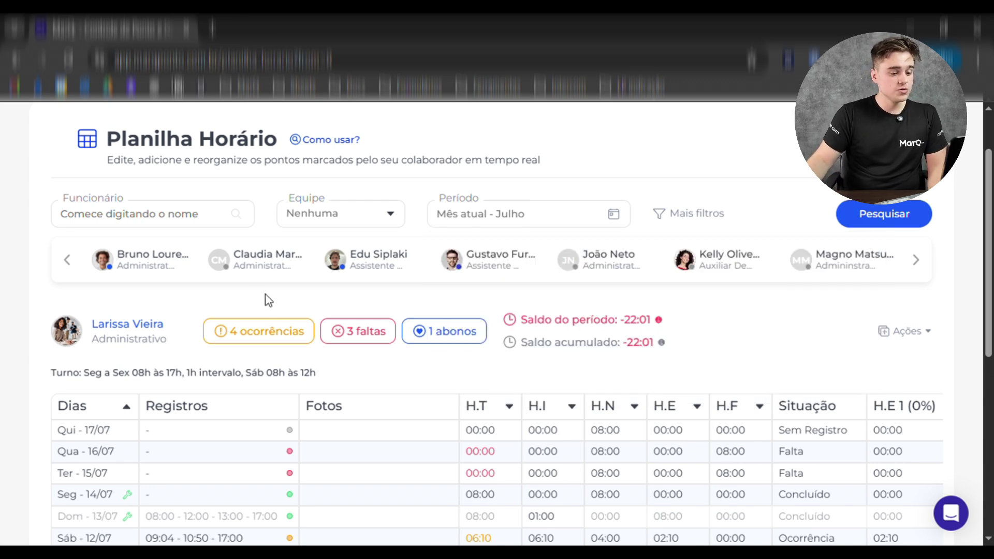
pyautogui.click(265, 294)
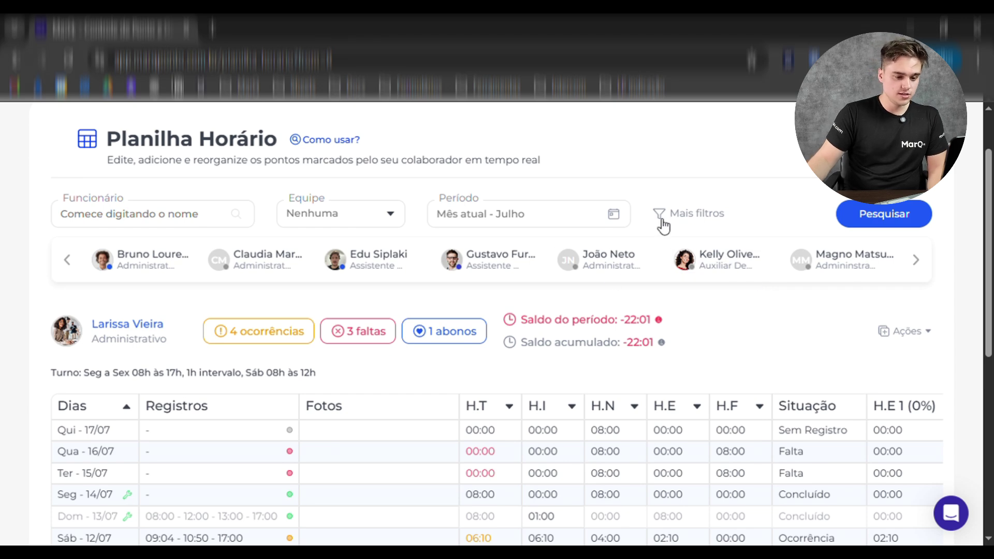
pyautogui.click(739, 267)
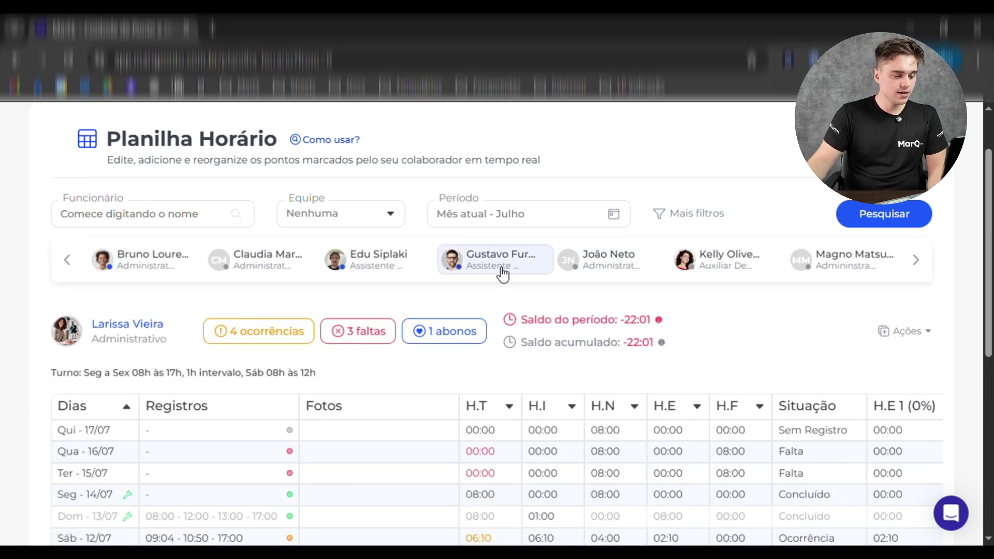
# Examine the employee's daily punches, hour columns and day statuses across the July timesheet
pyautogui.scroll(-2, 259, 246)
pyautogui.scroll(-1, 703, 270)
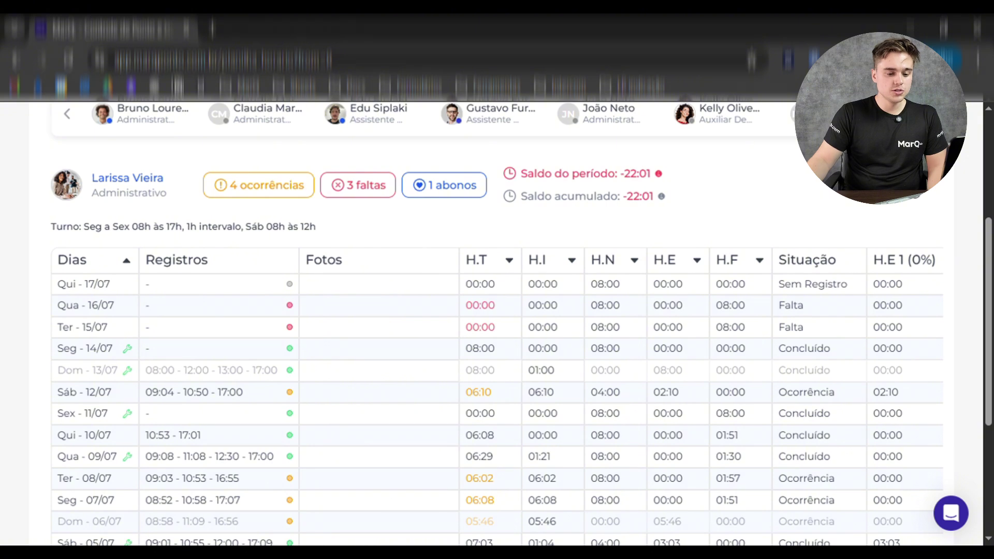
pyautogui.scroll(-3, 631, 358)
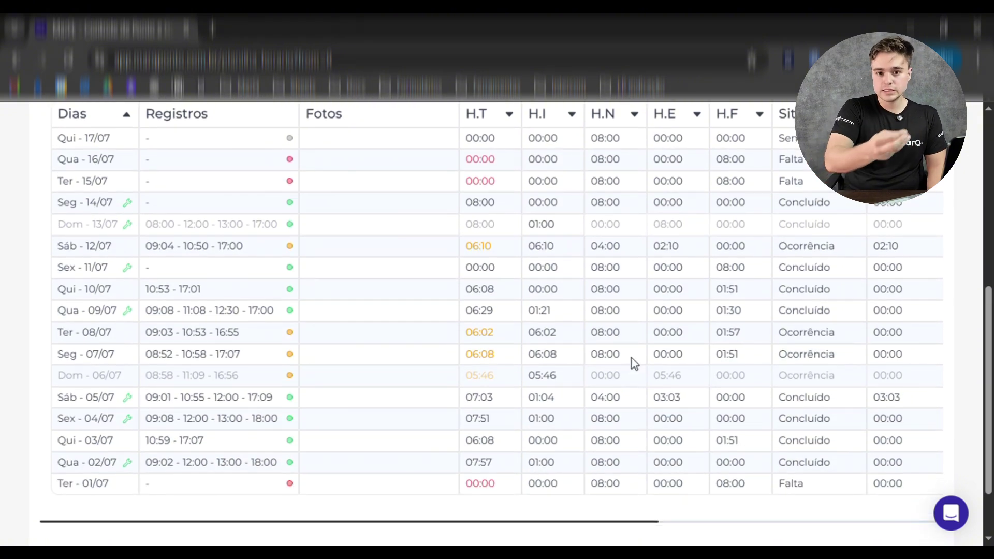
pyautogui.scroll(2, 933, 203)
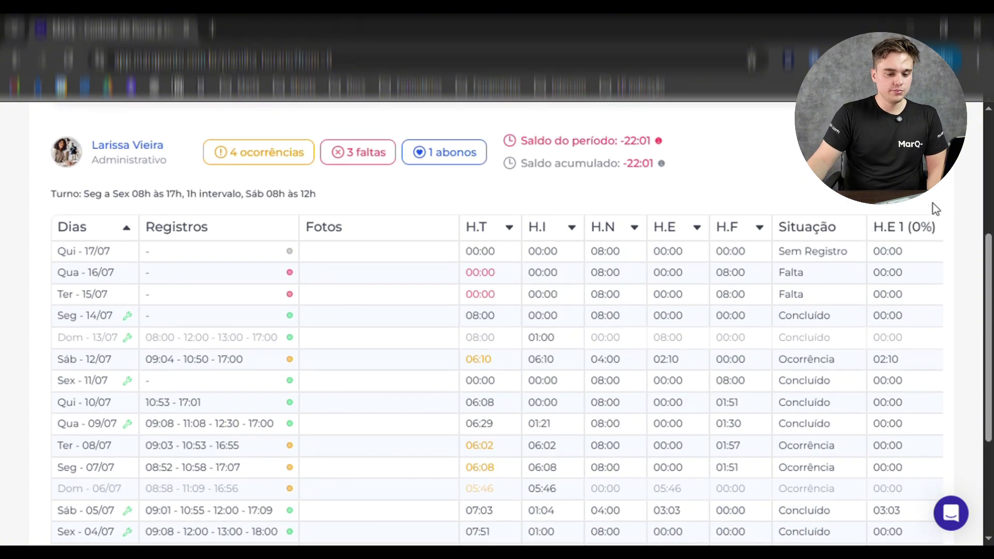
# Hide the Horas extras fase 1 (H.E.1) and Horas extras fase 2 (H.E.2) columns from the timesheet and save the configuration
pyautogui.scroll(2, 935, 209)
pyautogui.click(925, 258)
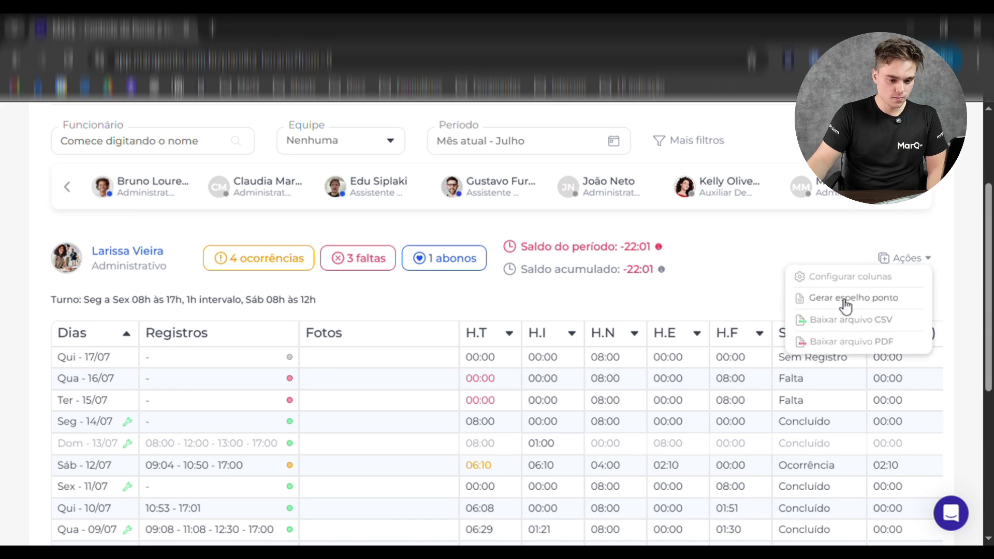
pyautogui.click(850, 279)
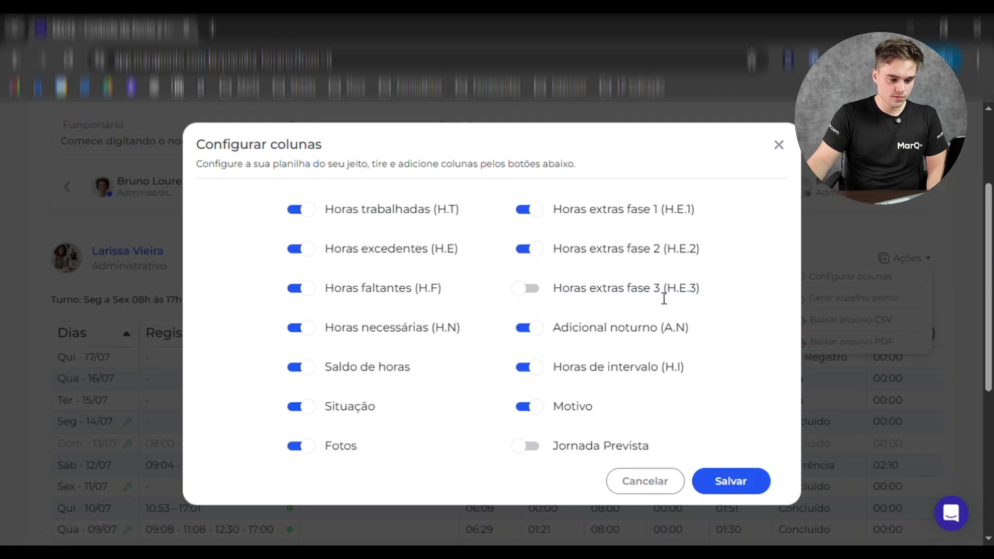
pyautogui.click(527, 249)
pyautogui.click(527, 209)
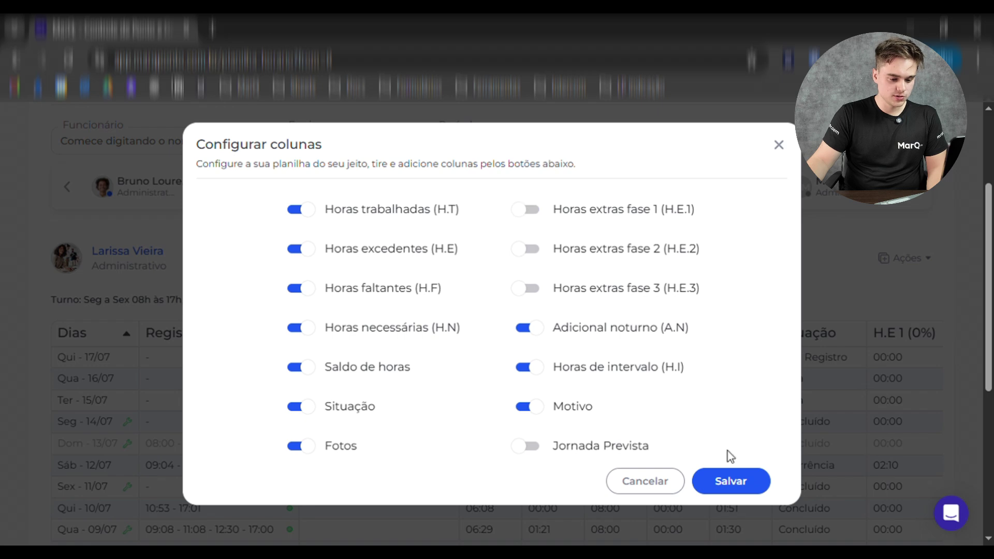
pyautogui.click(741, 488)
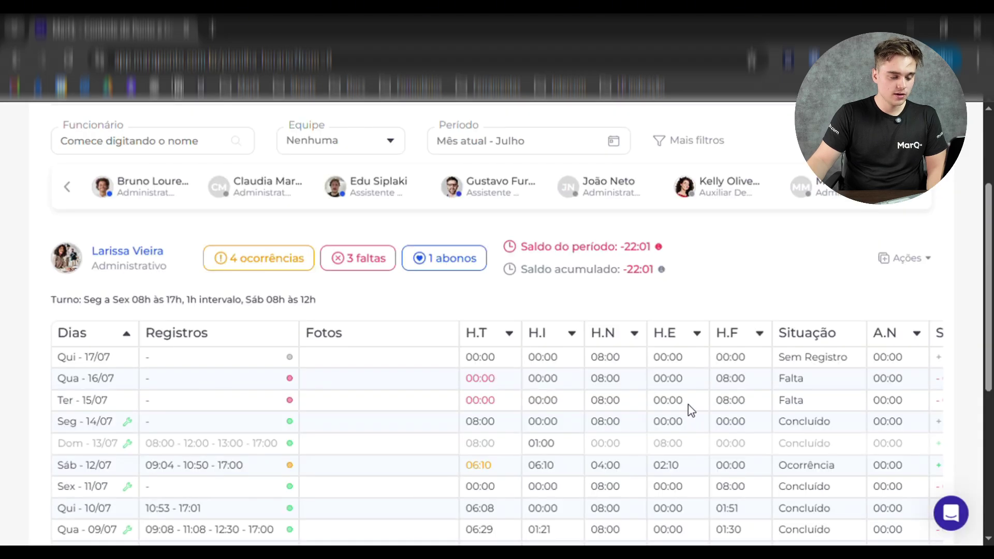
# Filter the employee's July timesheet to show only the days with occurrences
pyautogui.scroll(-5, 688, 405)
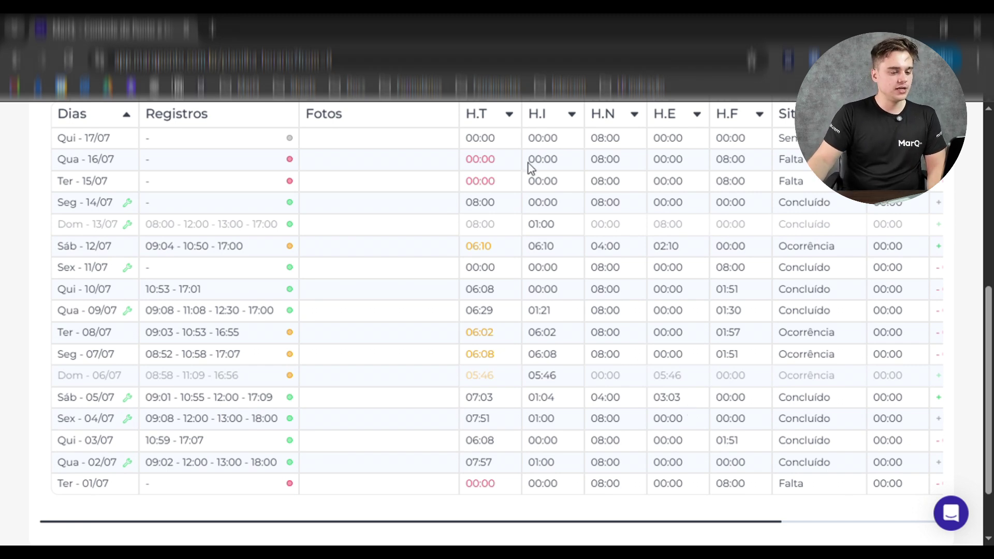
pyautogui.scroll(2, 528, 163)
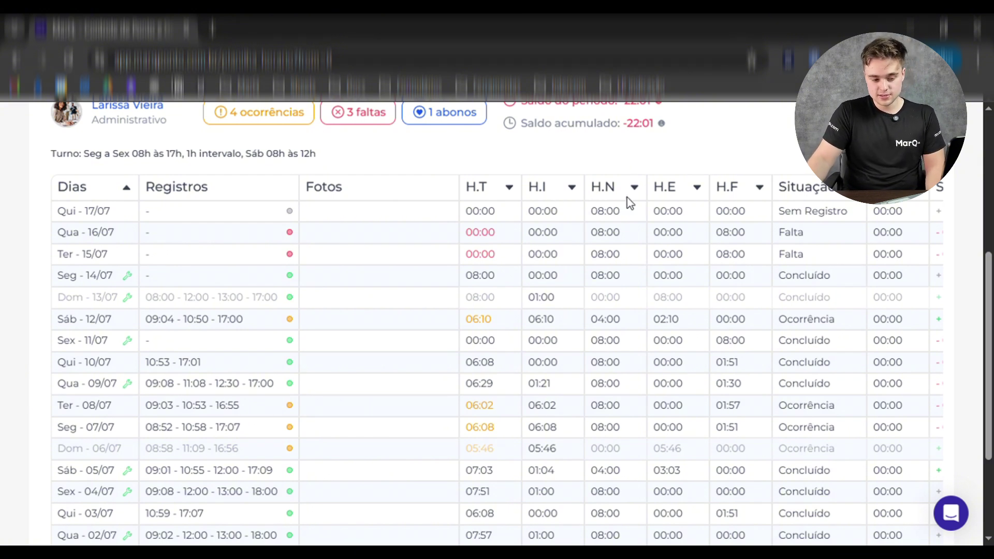
pyautogui.scroll(-2, 668, 198)
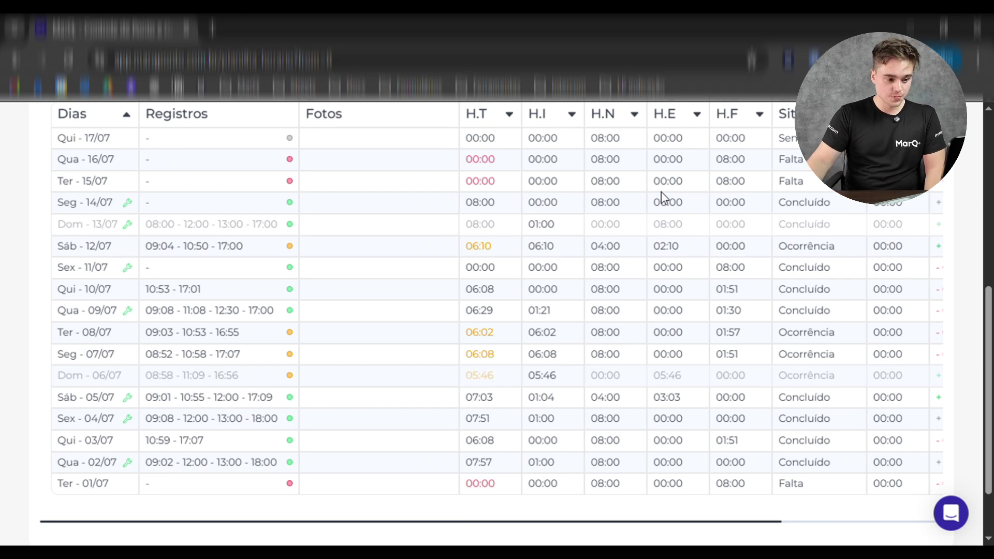
pyautogui.scroll(2, 538, 251)
pyautogui.scroll(2, 536, 250)
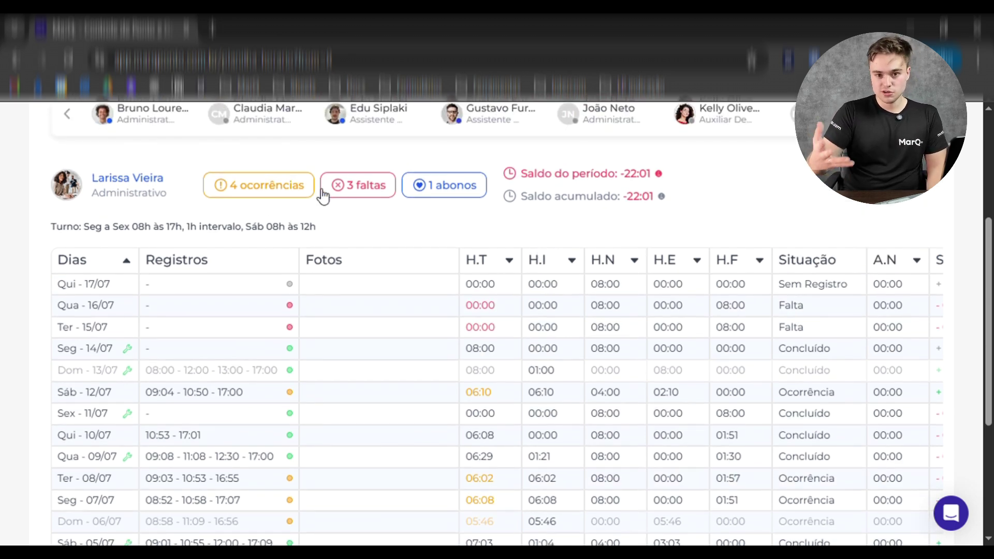
pyautogui.click(279, 186)
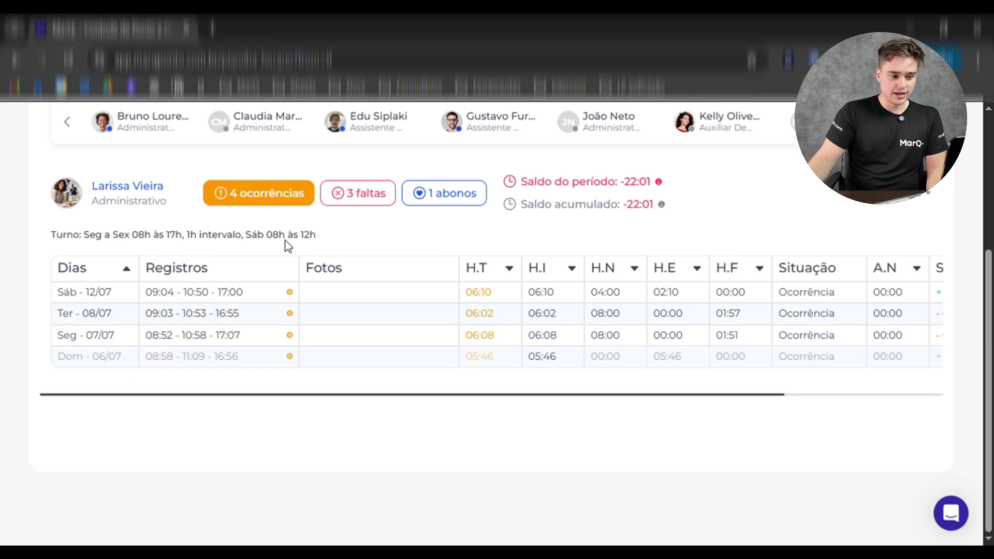
pyautogui.moveTo(251, 346)
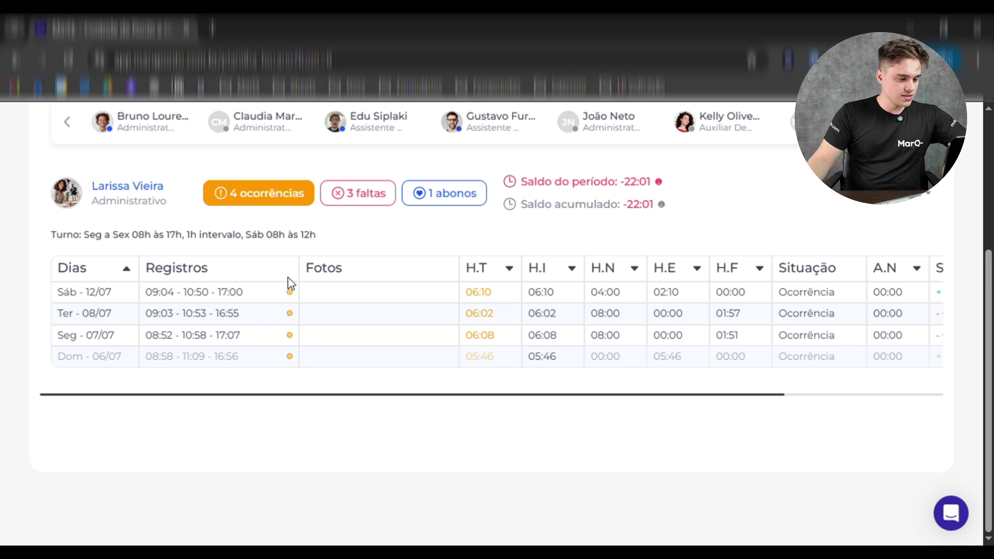
# Open the punch records of Monday 07/07 for adjustment
pyautogui.moveTo(227, 337)
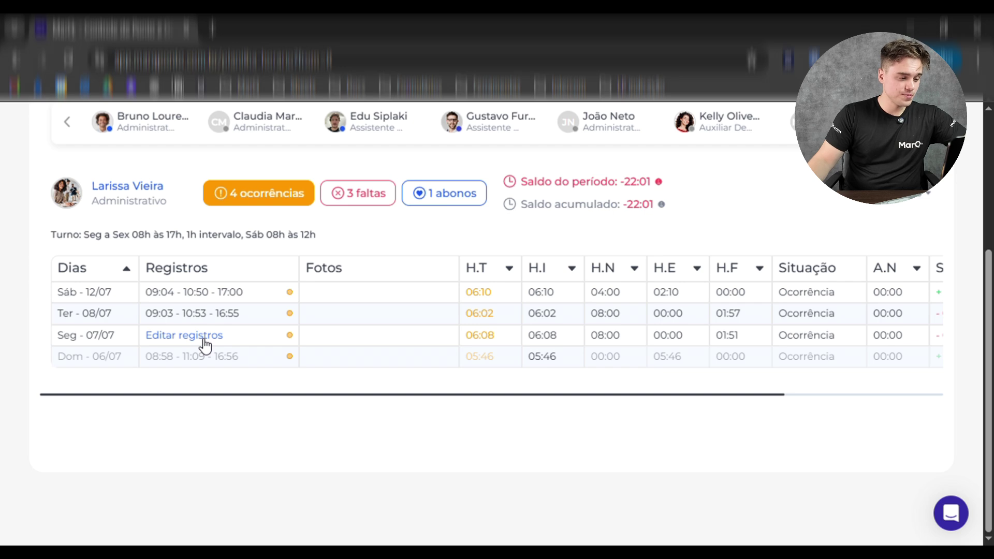
pyautogui.click(204, 336)
pyautogui.scroll(-4, 216, 348)
pyautogui.scroll(1, 220, 350)
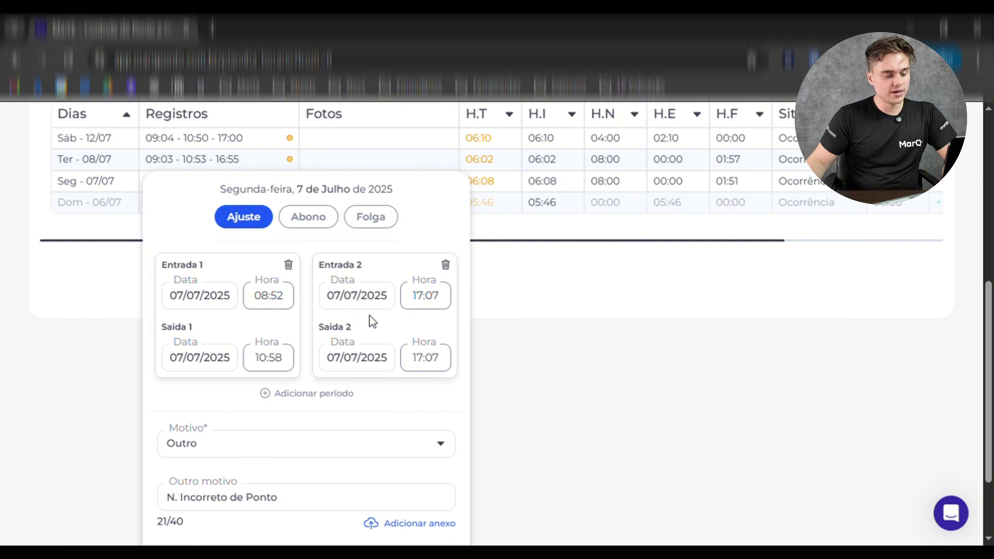
pyautogui.scroll(-1, 344, 308)
# Check the 07/07 punch times and set the Entrada 2 time to 12:00
pyautogui.moveTo(288, 228); pyautogui.dragTo(259, 232)
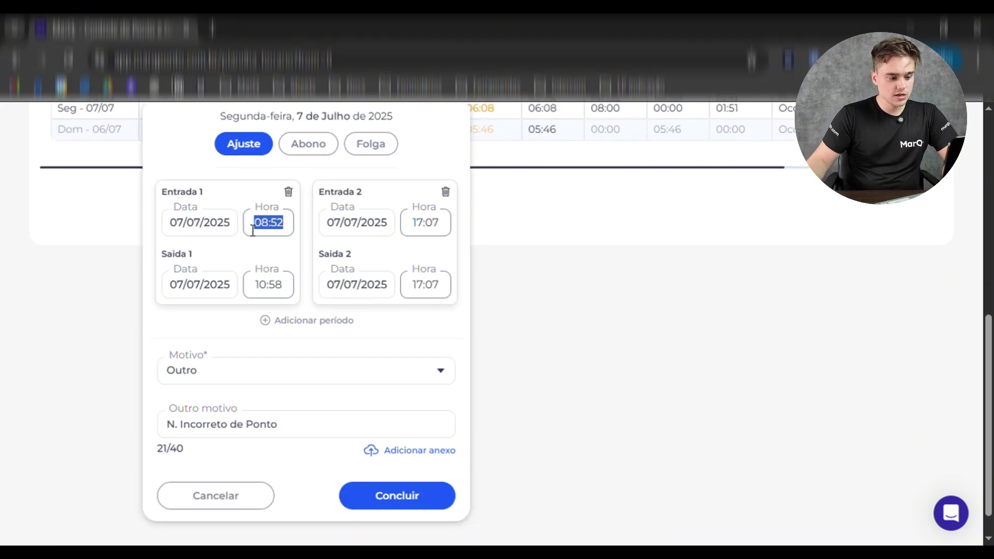
pyautogui.moveTo(255, 288); pyautogui.dragTo(284, 298)
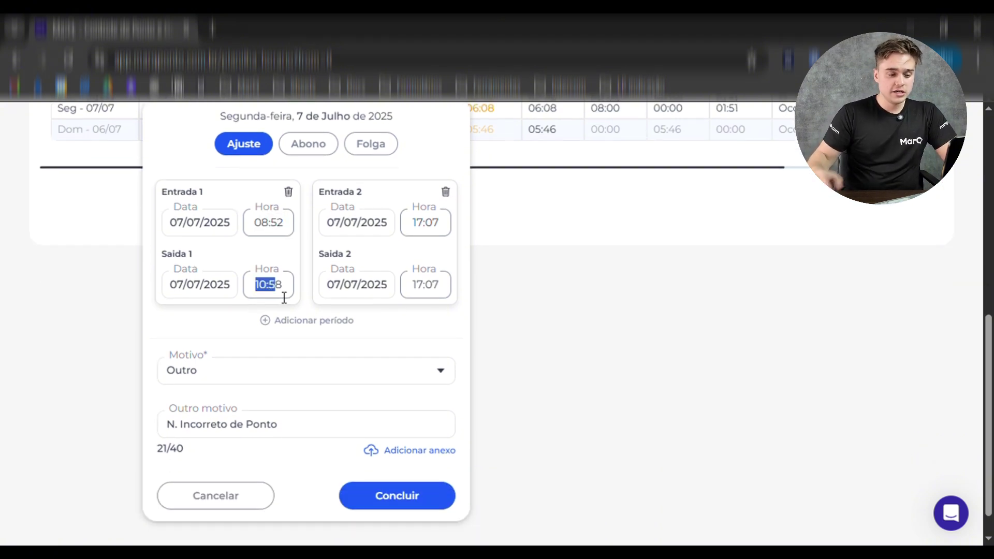
pyautogui.moveTo(452, 239); pyautogui.dragTo(420, 238)
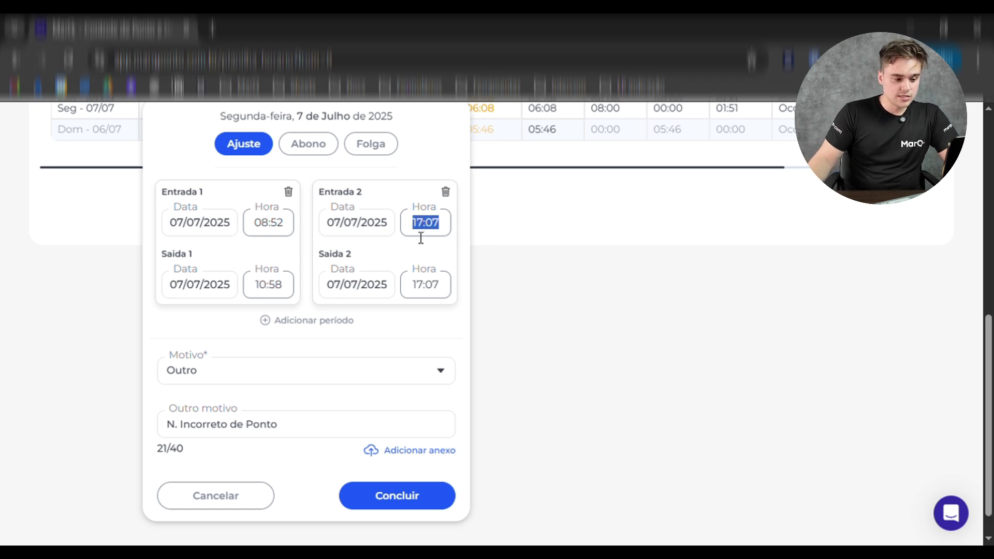
pyautogui.click(452, 234)
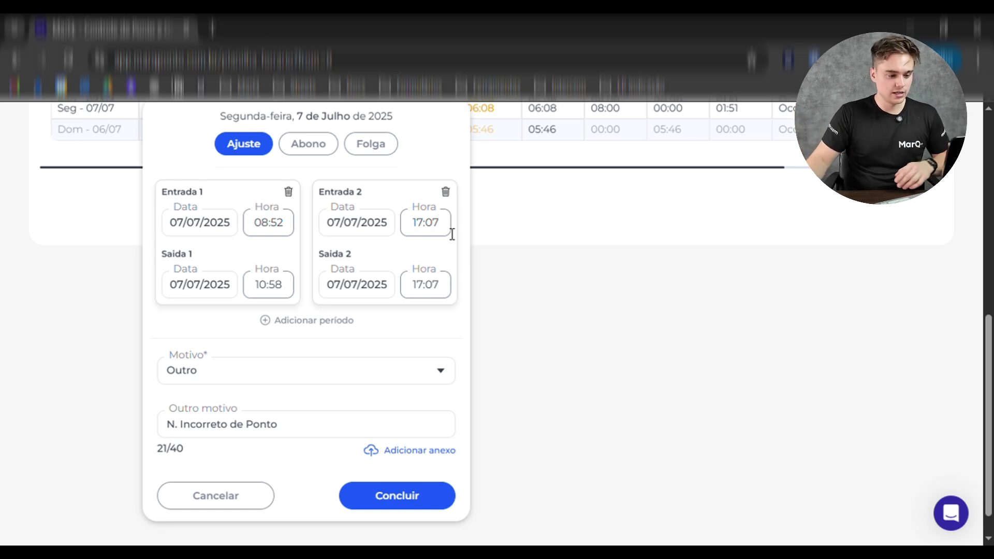
pyautogui.moveTo(452, 234); pyautogui.dragTo(415, 235)
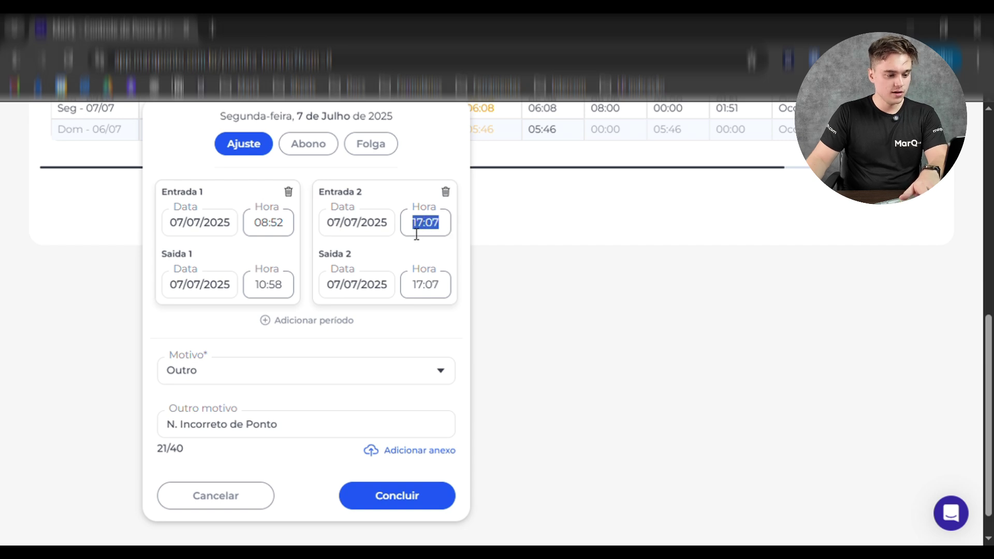
pyautogui.press('BackSpace')
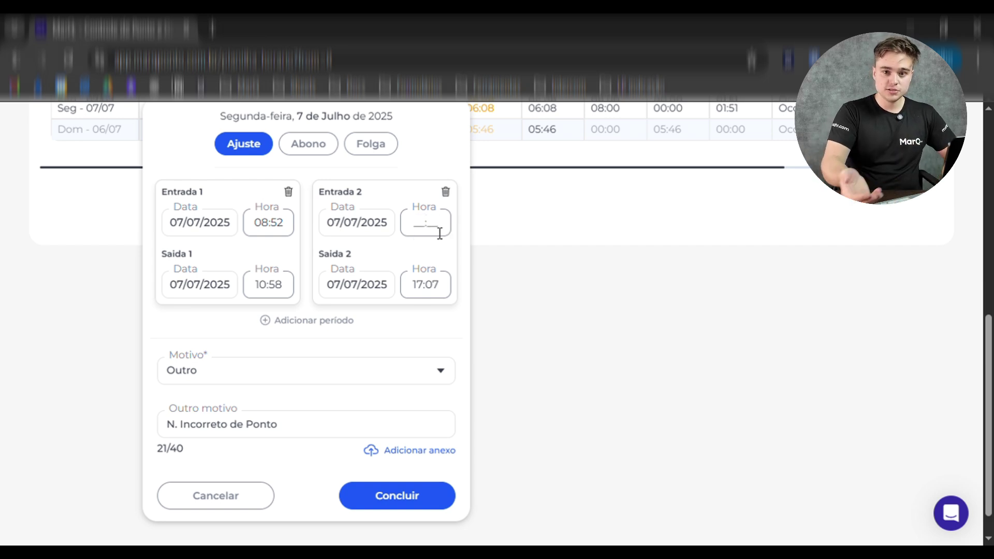
pyautogui.write('12')
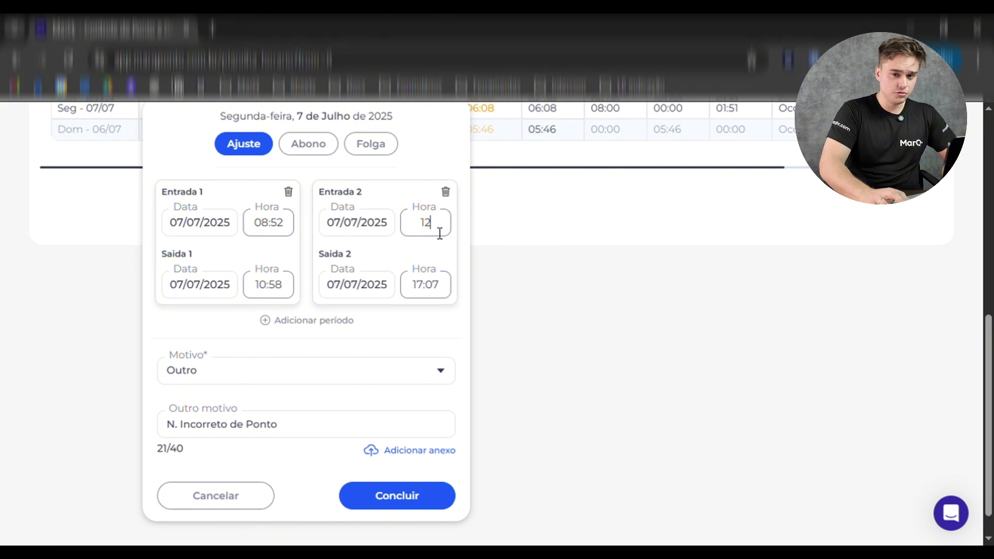
pyautogui.write(':00')
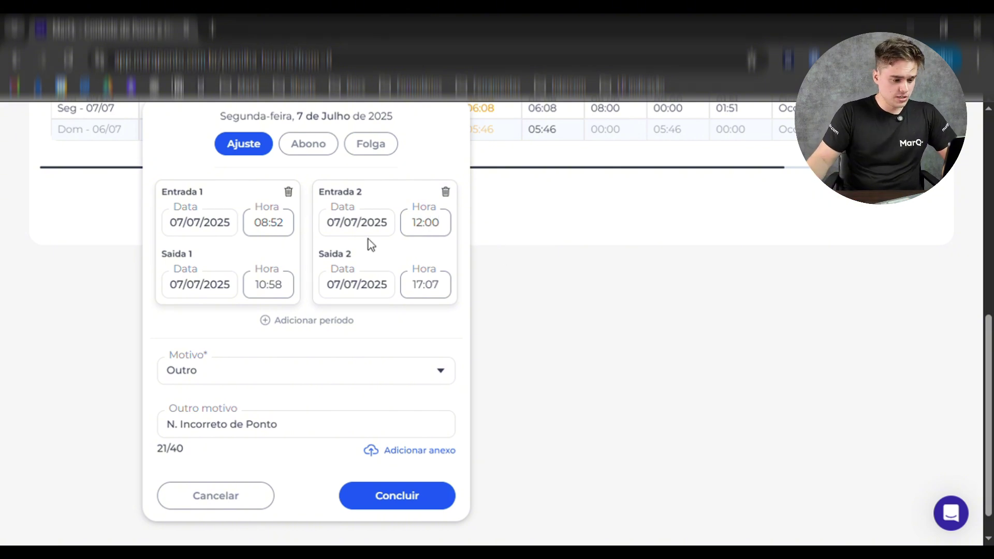
# Try adding a third and a fourth entry and exit period to the adjustment, and remove both
pyautogui.click(340, 321)
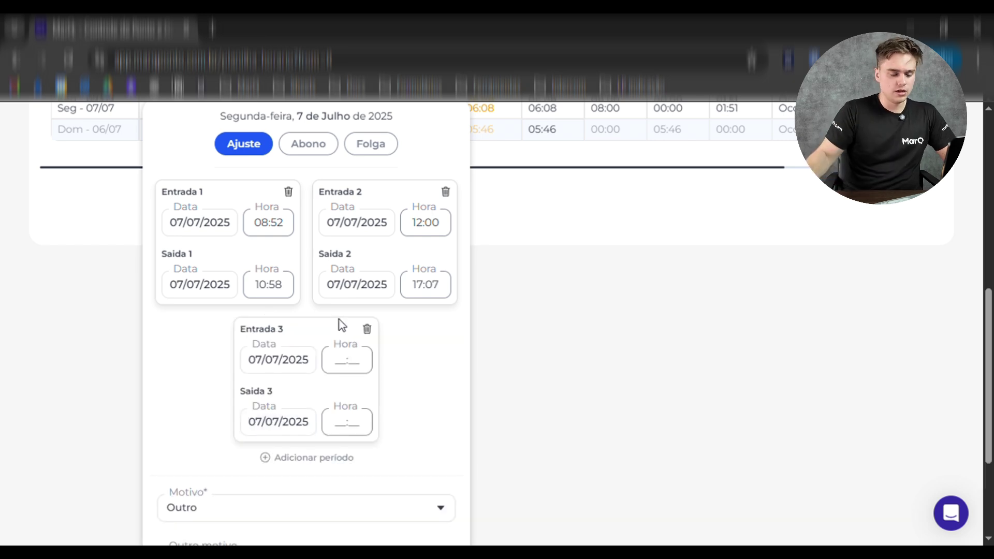
pyautogui.scroll(-2, 340, 319)
pyautogui.click(332, 386)
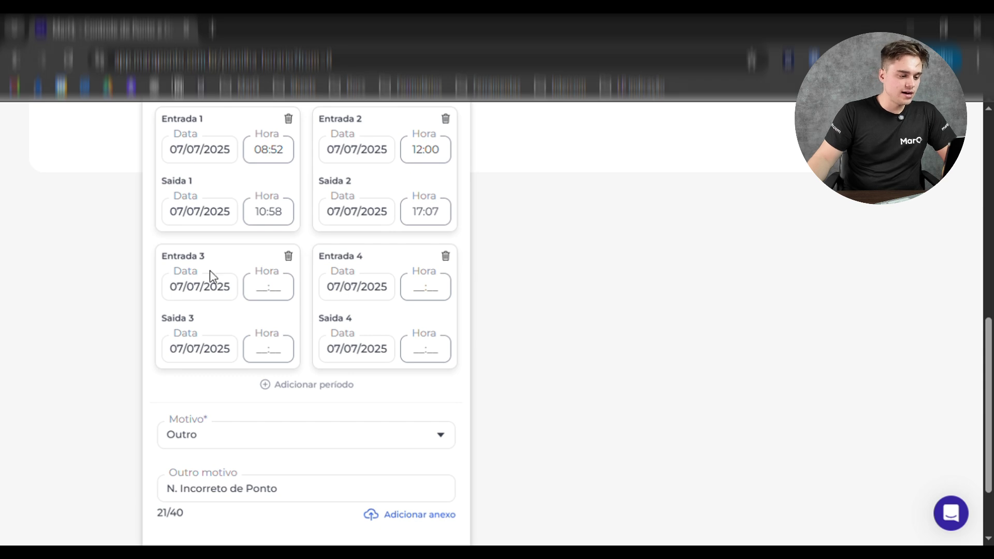
pyautogui.moveTo(193, 256); pyautogui.dragTo(207, 259)
pyautogui.moveTo(176, 318); pyautogui.dragTo(204, 321)
pyautogui.moveTo(343, 256); pyautogui.dragTo(352, 265)
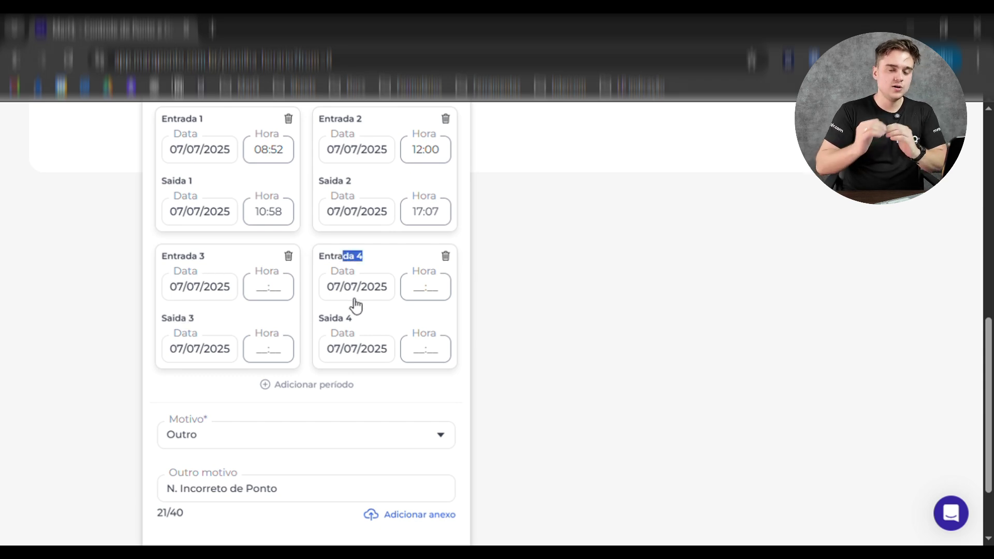
pyautogui.click(443, 256)
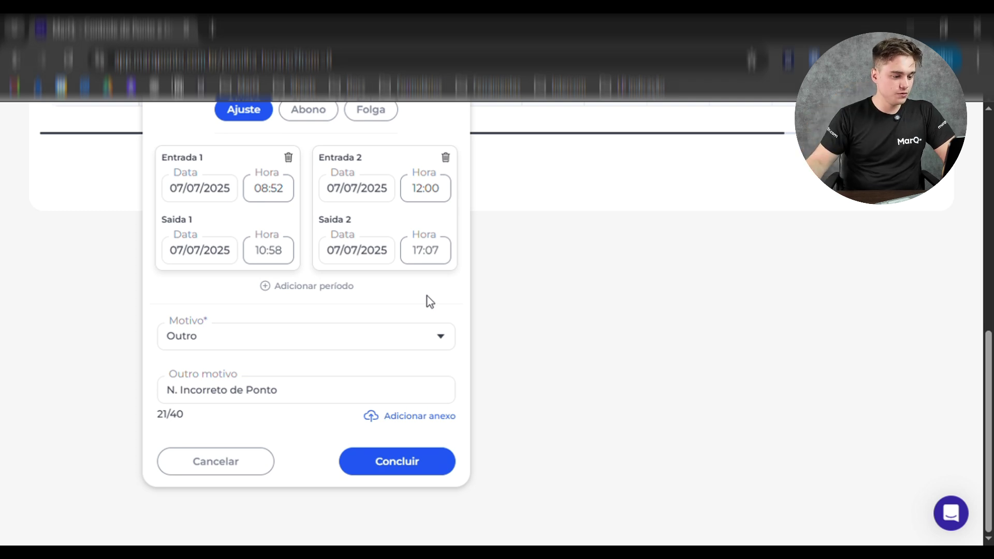
# Set the adjustment reason to Esqueci de Registrar, conclude it and save the timesheet changes
pyautogui.click(224, 337)
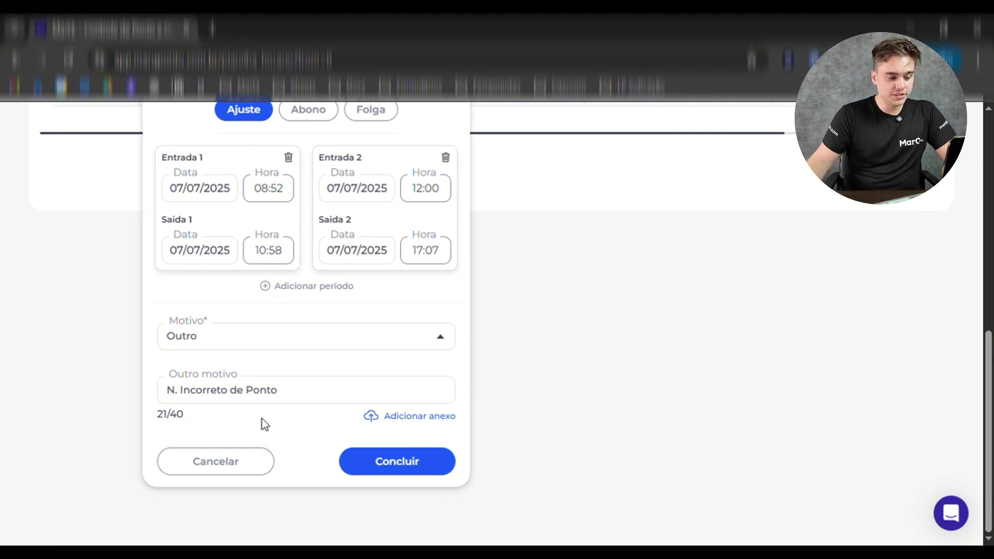
pyautogui.click(248, 418)
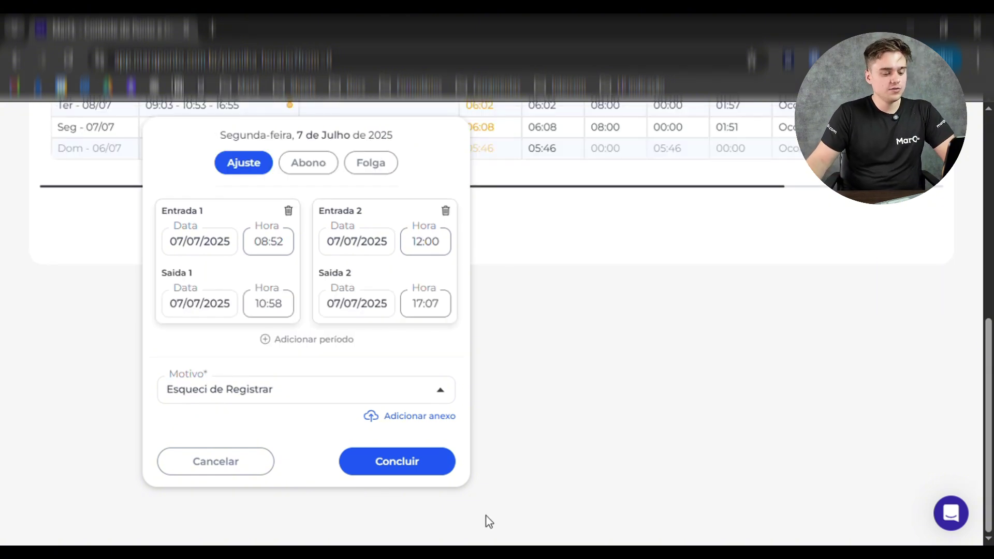
pyautogui.click(398, 466)
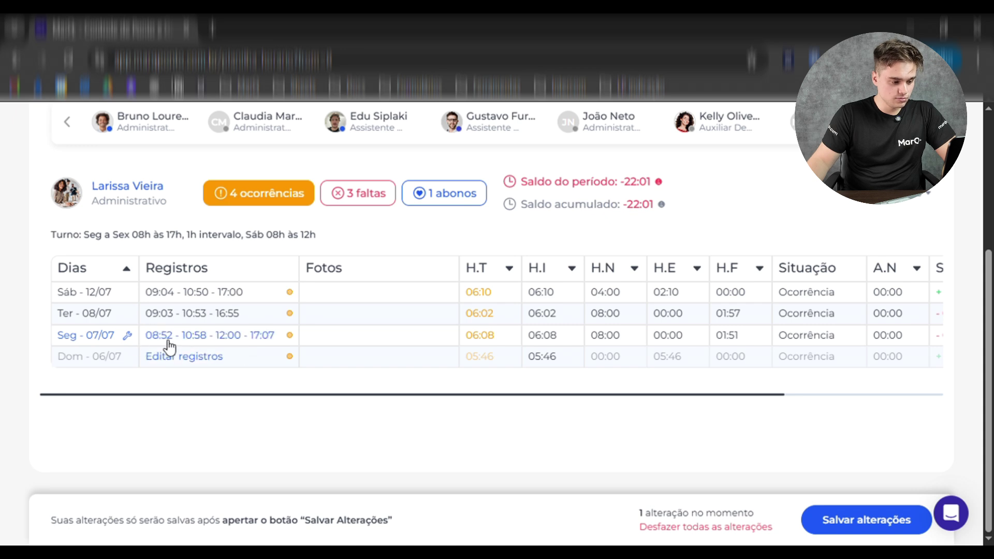
pyautogui.moveTo(227, 345)
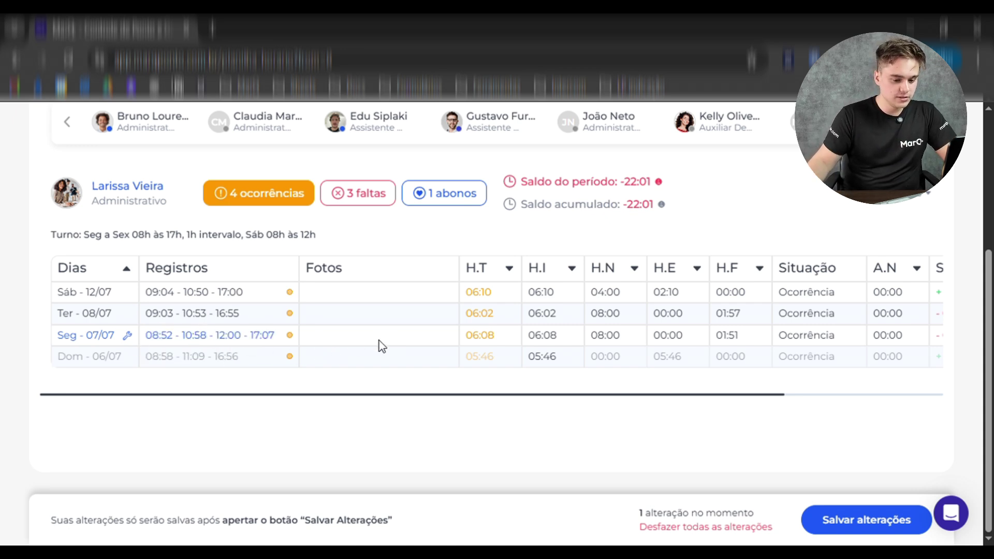
pyautogui.click(895, 528)
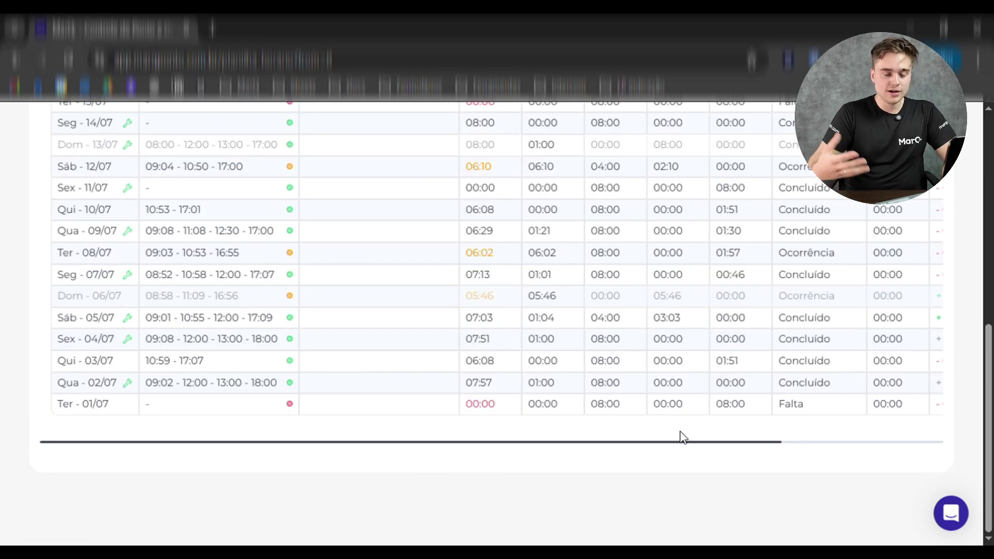
# Examine the updated 07/07 row and the status, Saldo and Motivo columns across the July timesheet
pyautogui.scroll(1, 500, 393)
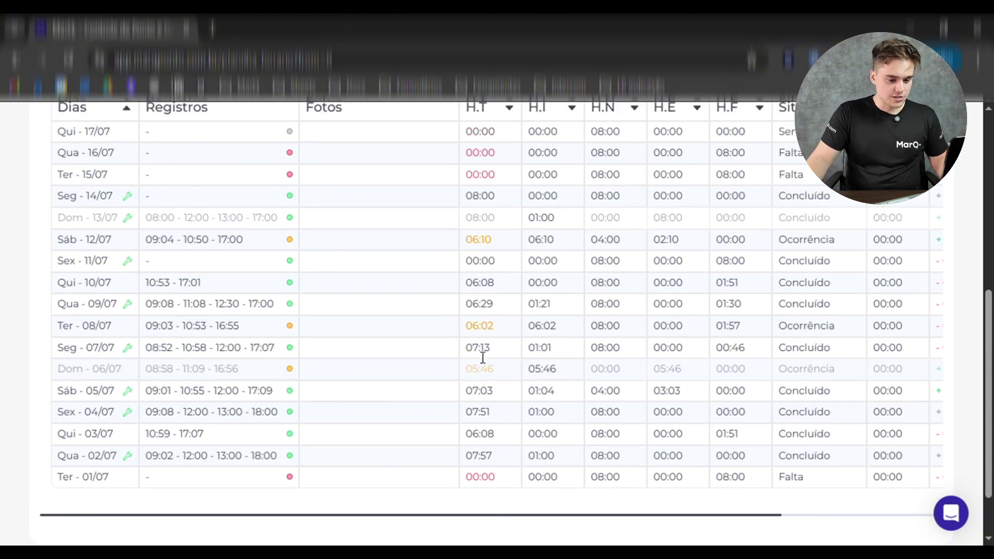
pyautogui.hscroll(4, 488, 358)
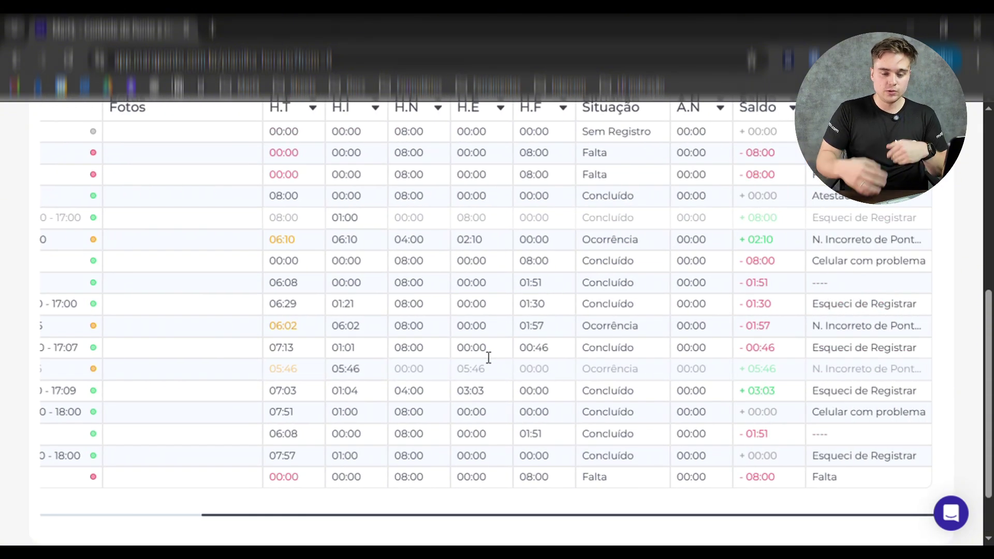
pyautogui.scroll(2, 757, 351)
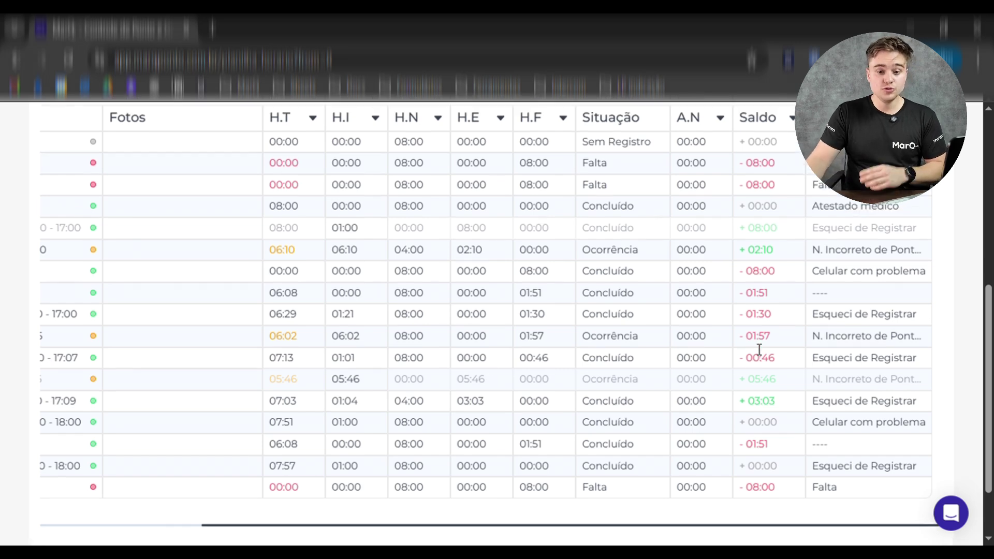
pyautogui.scroll(-3, 875, 269)
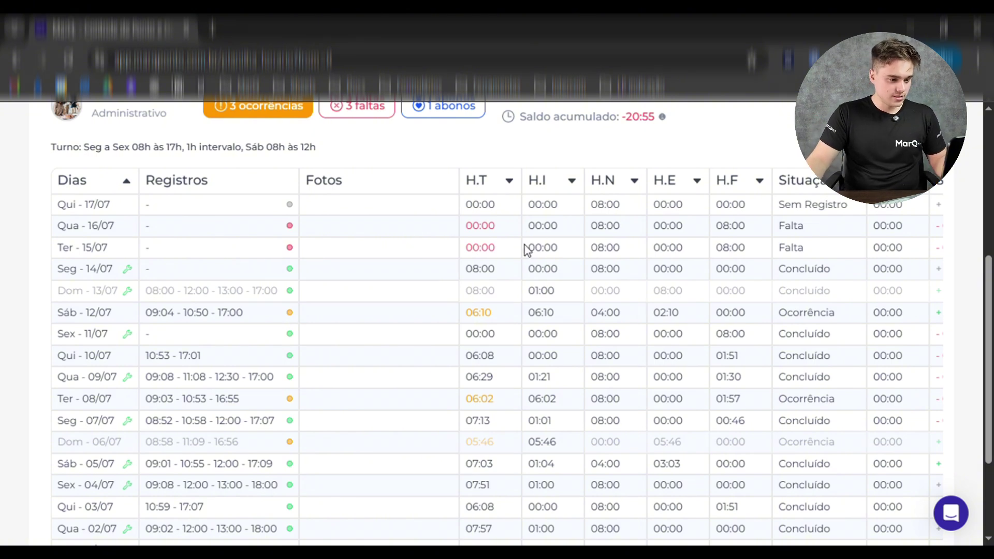
pyautogui.hscroll(4, 539, 251)
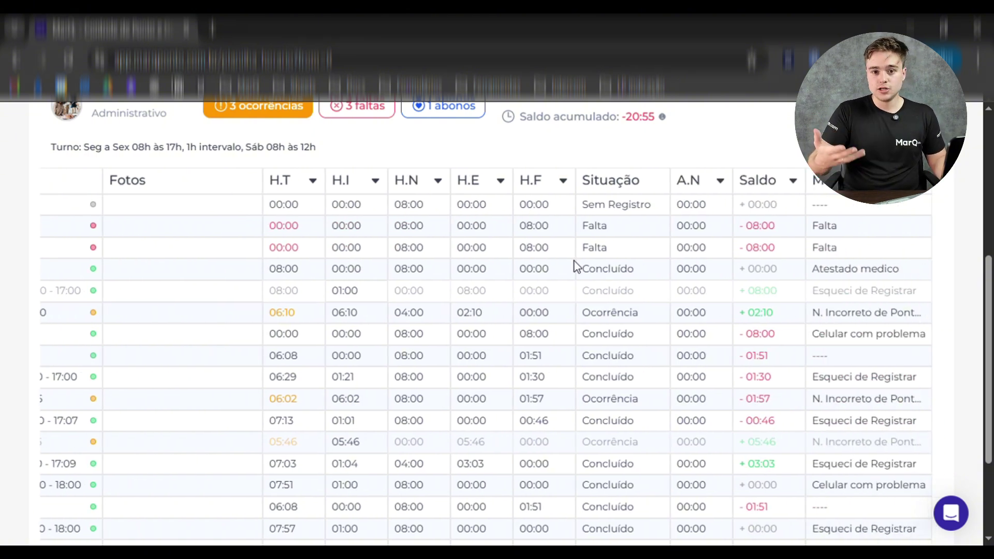
pyautogui.hscroll(-4, 576, 267)
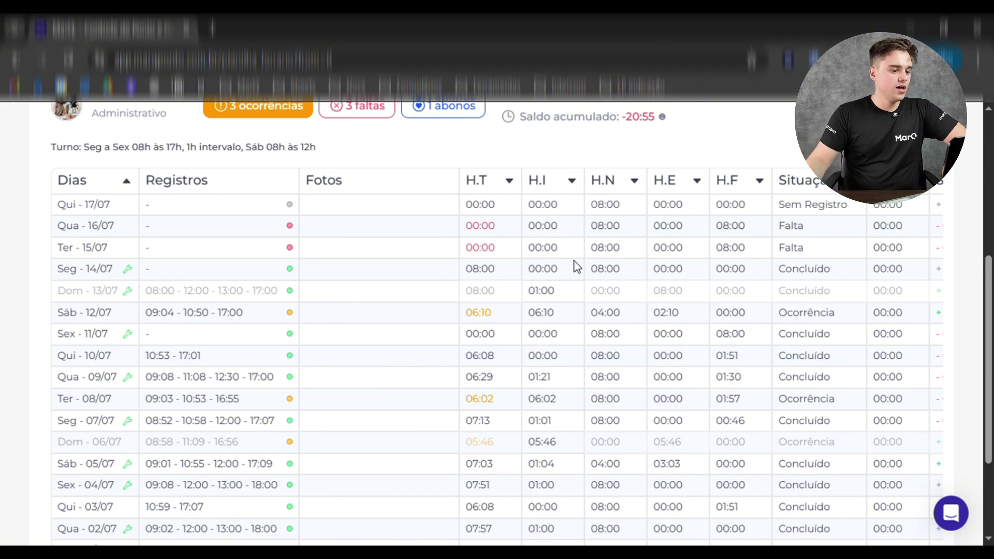
# Open the 15/07 records for editing and change the entry type to Abono
pyautogui.moveTo(185, 255)
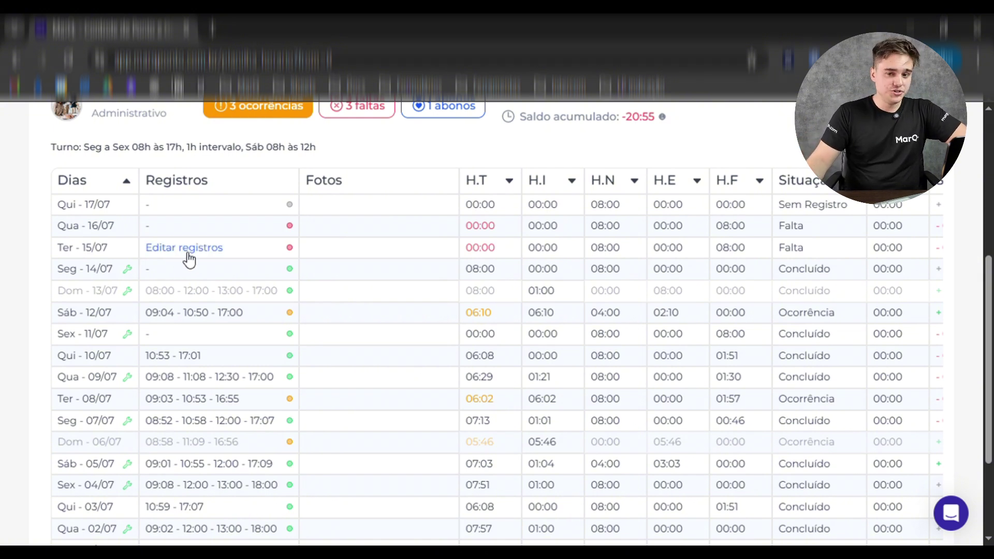
pyautogui.click(186, 249)
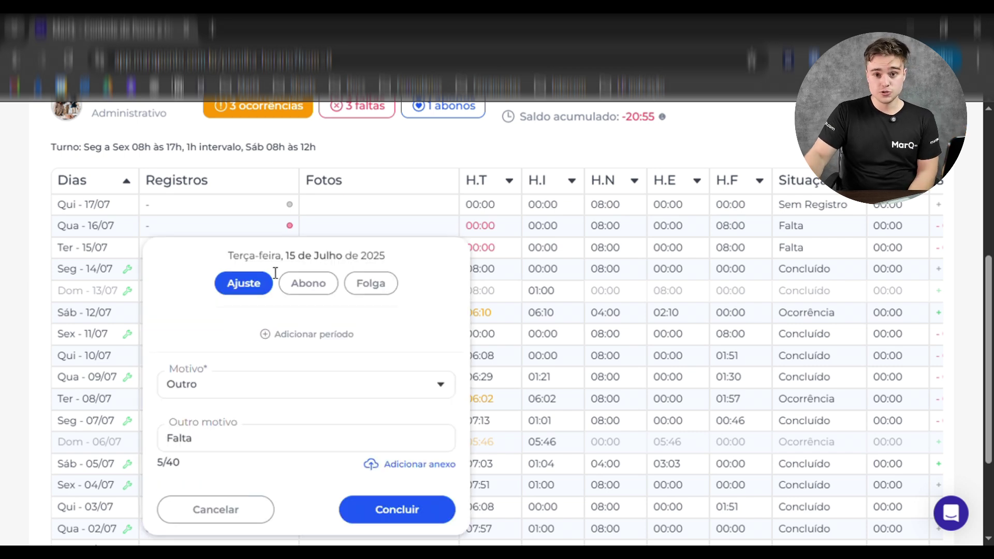
pyautogui.click(308, 283)
pyautogui.scroll(-2, 305, 290)
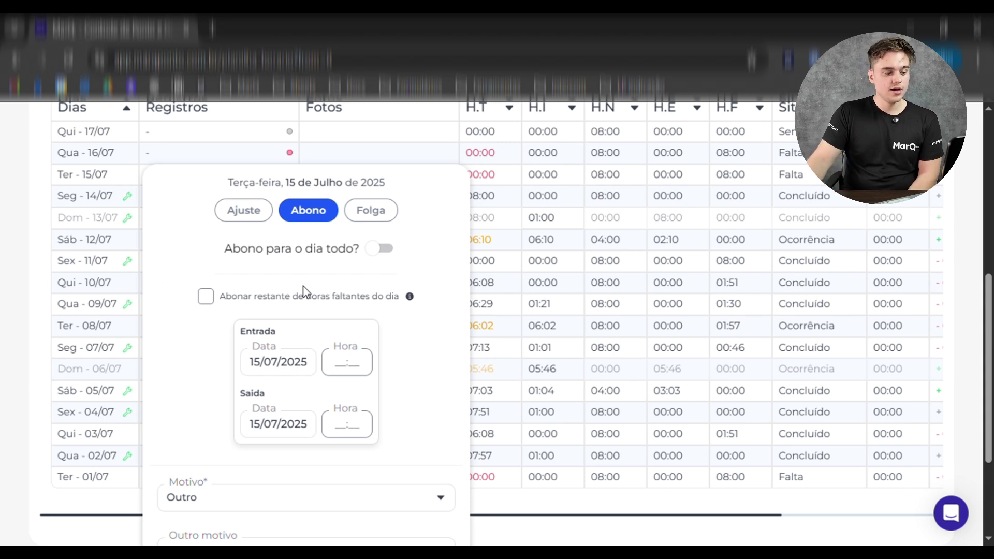
# Try the full-day option and the remaining missing hours option on the 15/07 Abono, leaving both off
pyautogui.click(382, 250)
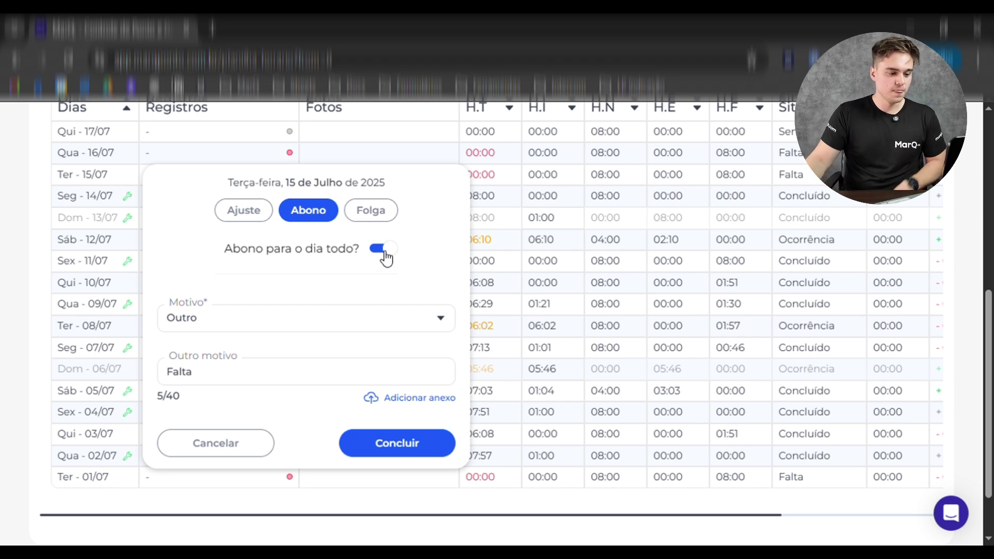
pyautogui.click(386, 251)
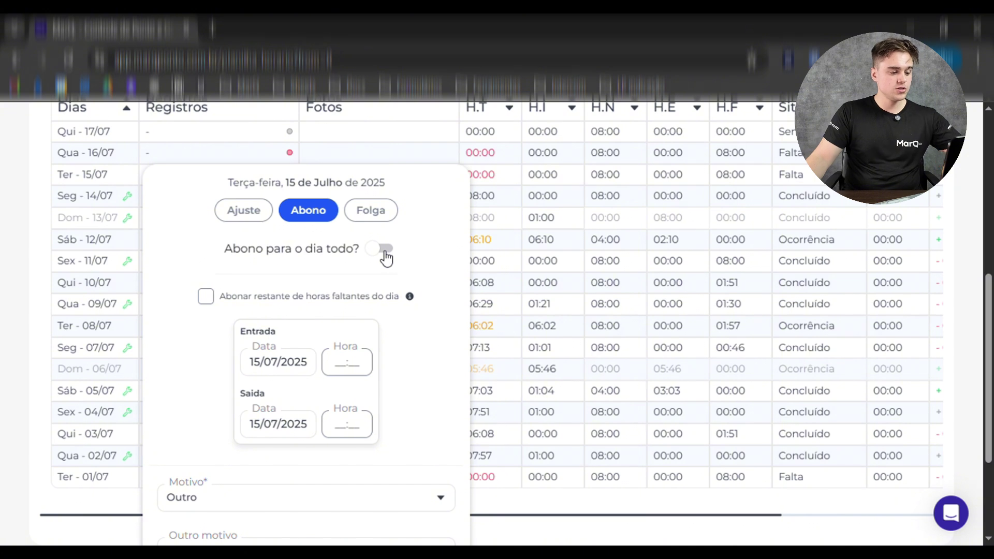
pyautogui.click(213, 298)
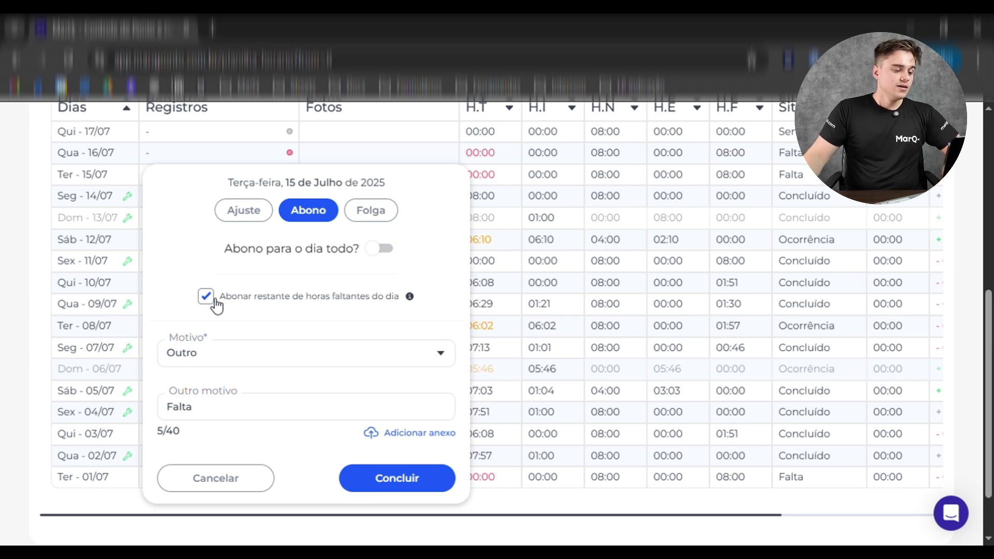
pyautogui.click(207, 297)
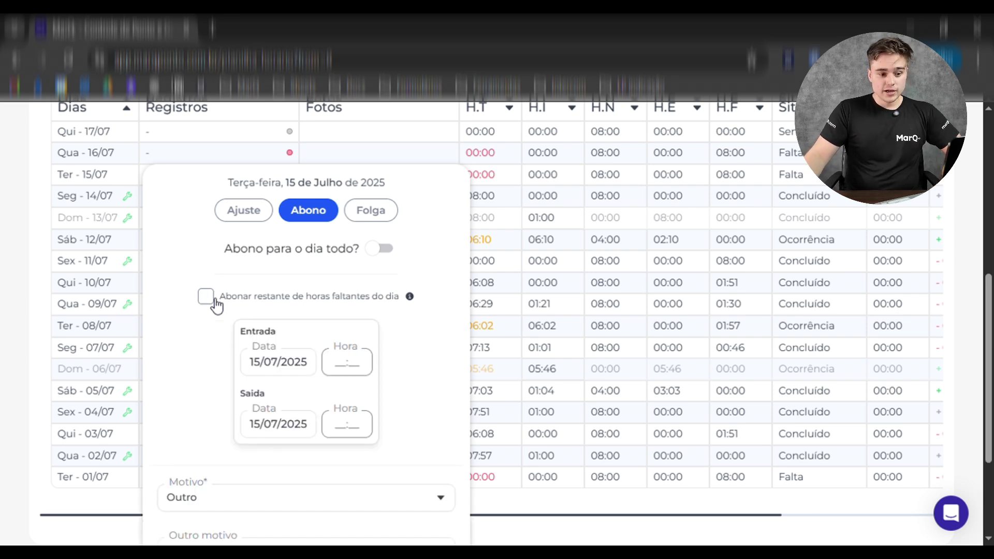
# Try a partial Abono on 15/07 with Entrada at 13:00 and Saida at 14:30
pyautogui.click(367, 374)
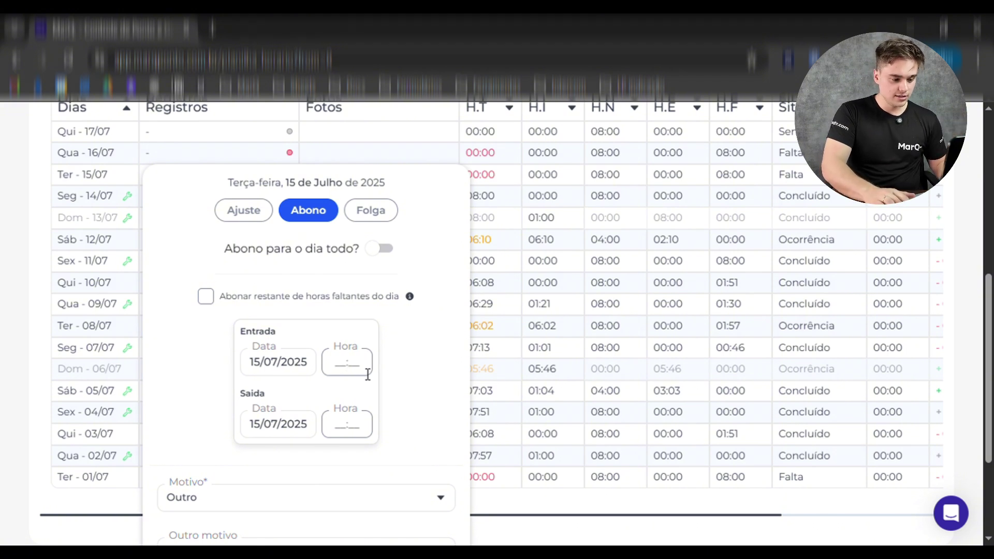
pyautogui.write('1300')
pyautogui.click(359, 431)
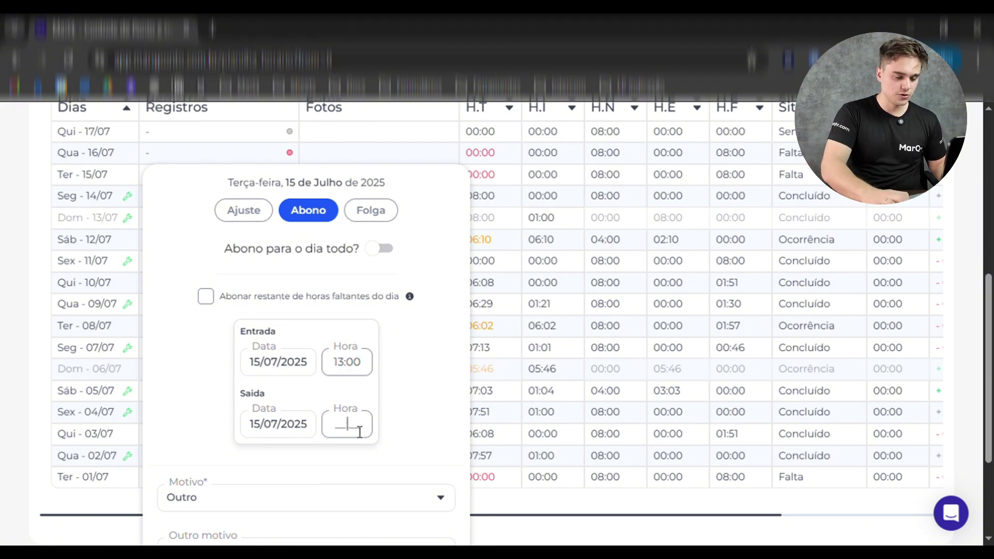
pyautogui.write('14:30')
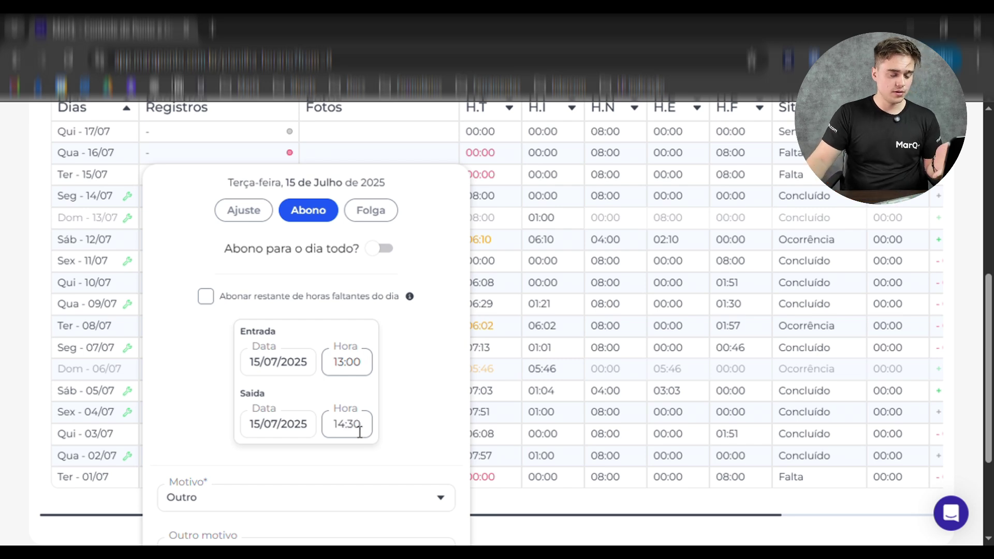
pyautogui.scroll(-3, 405, 332)
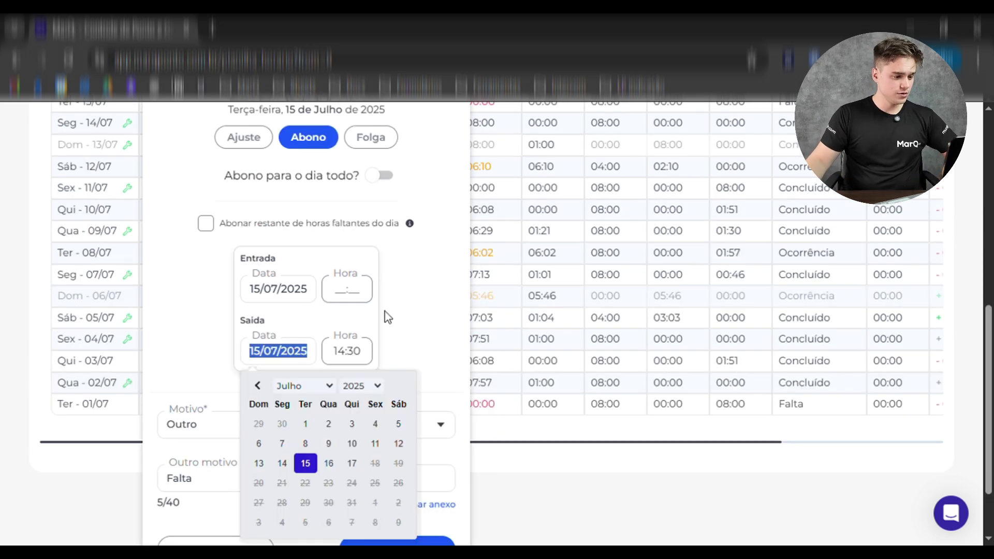
pyautogui.click(408, 315)
# Apply the 15/07 Abono to the whole day with the reason Atestado medico and conclude it
pyautogui.click(387, 176)
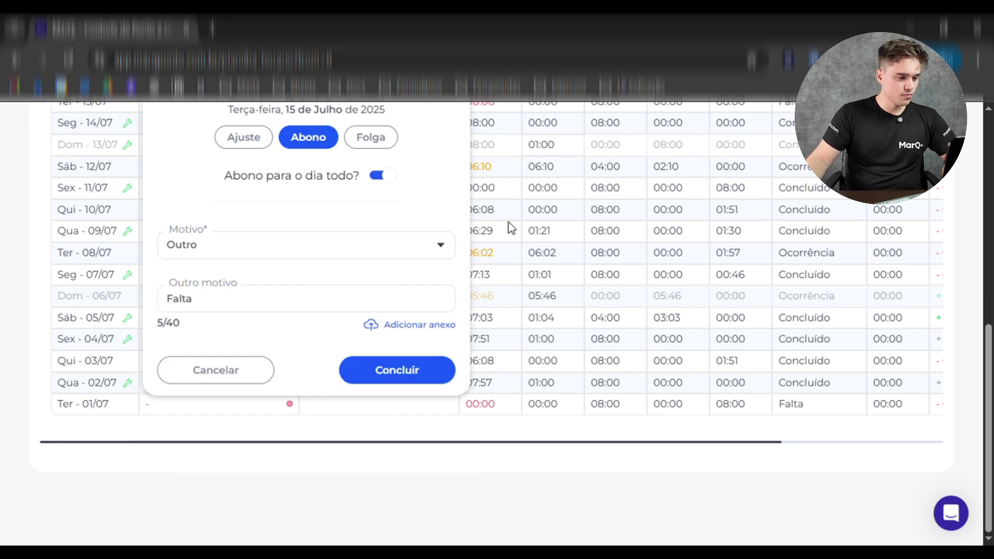
pyautogui.click(411, 257)
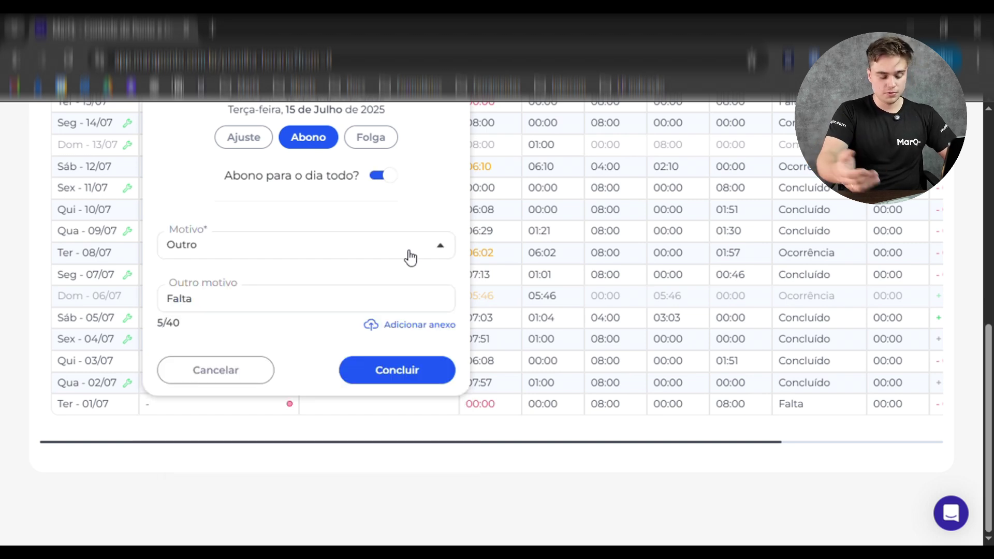
pyautogui.press('Up')
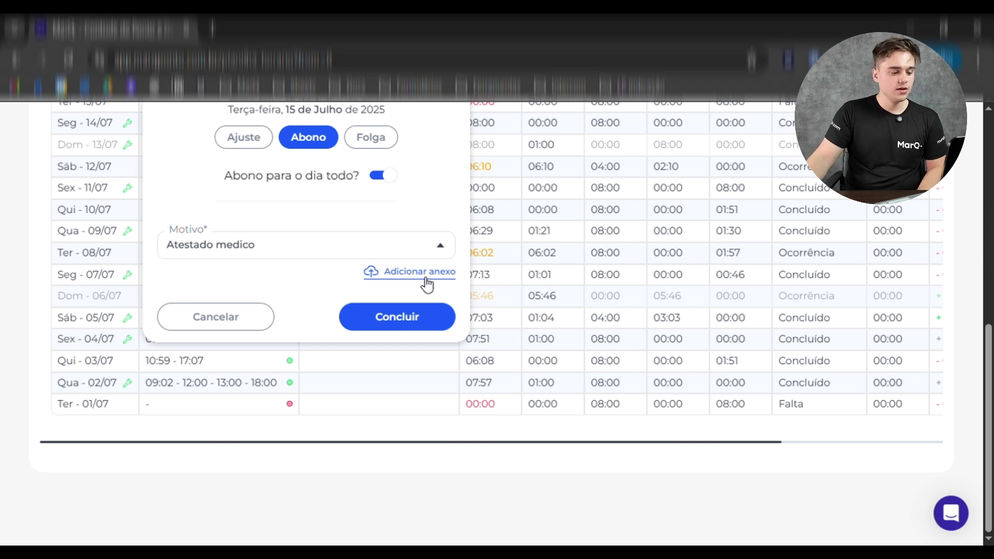
pyautogui.click(394, 316)
pyautogui.moveTo(638, 513); pyautogui.dragTo(724, 517)
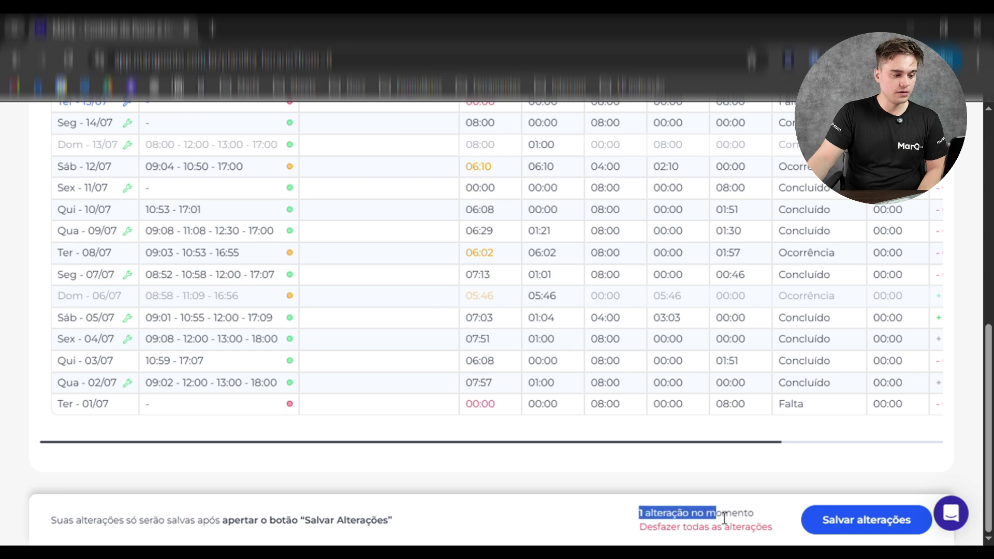
pyautogui.click(608, 516)
# Register 16/07 as a non-compensated Folga with the reason Folga and conclude it
pyautogui.scroll(2, 608, 516)
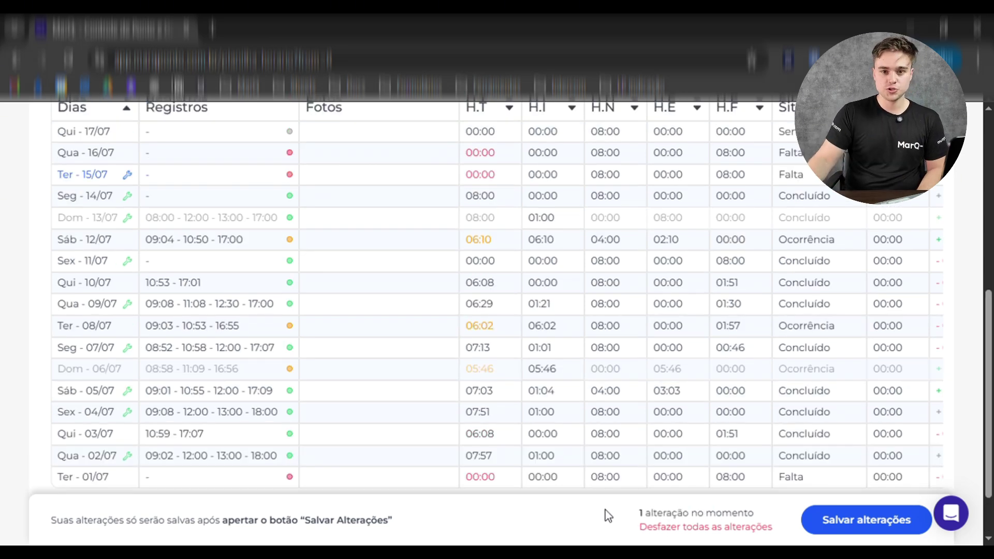
pyautogui.scroll(2, 447, 302)
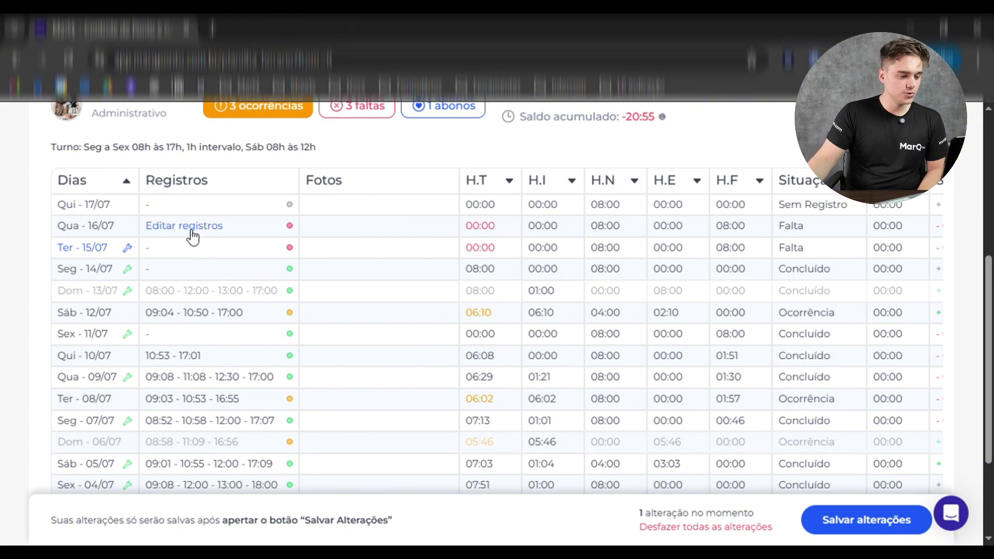
pyautogui.click(187, 239)
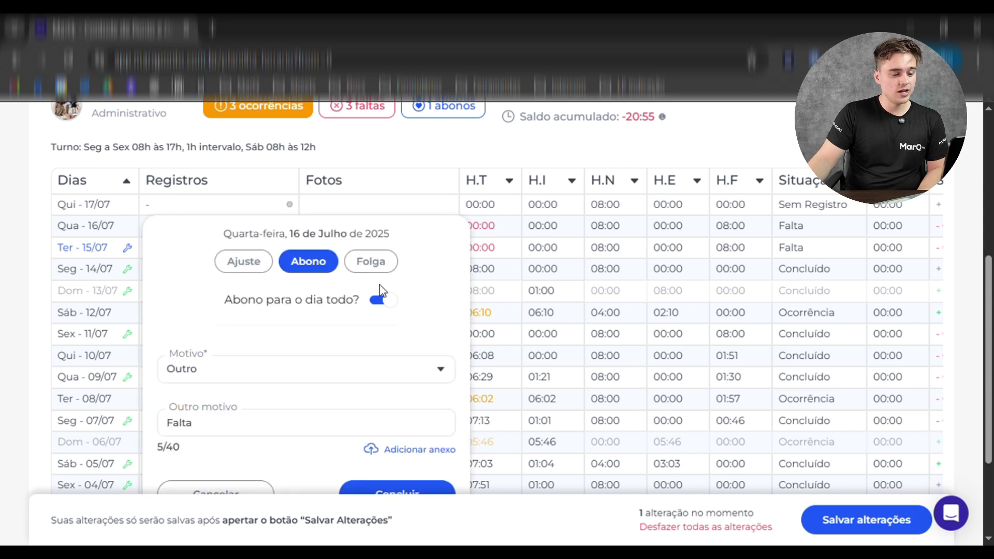
pyautogui.click(387, 270)
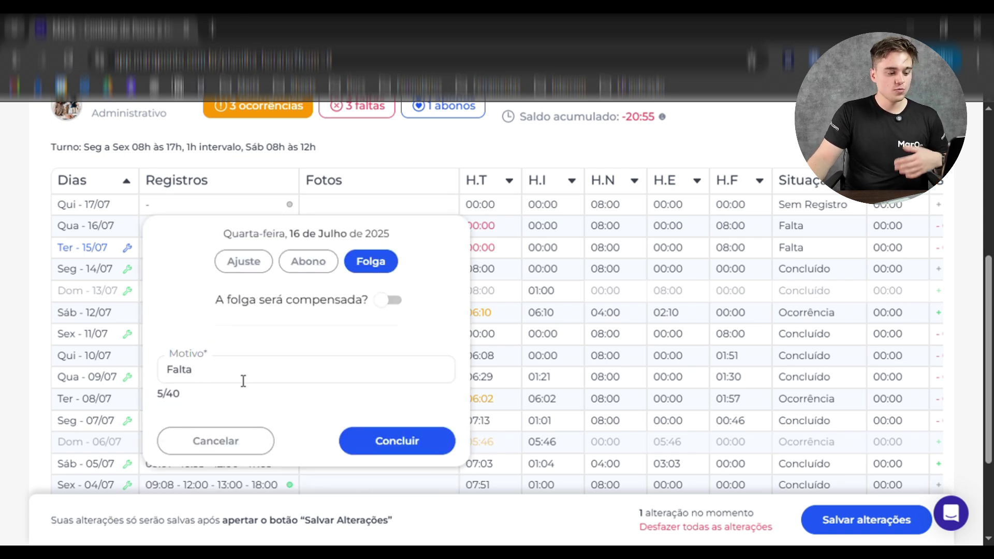
pyautogui.moveTo(244, 382); pyautogui.dragTo(98, 377)
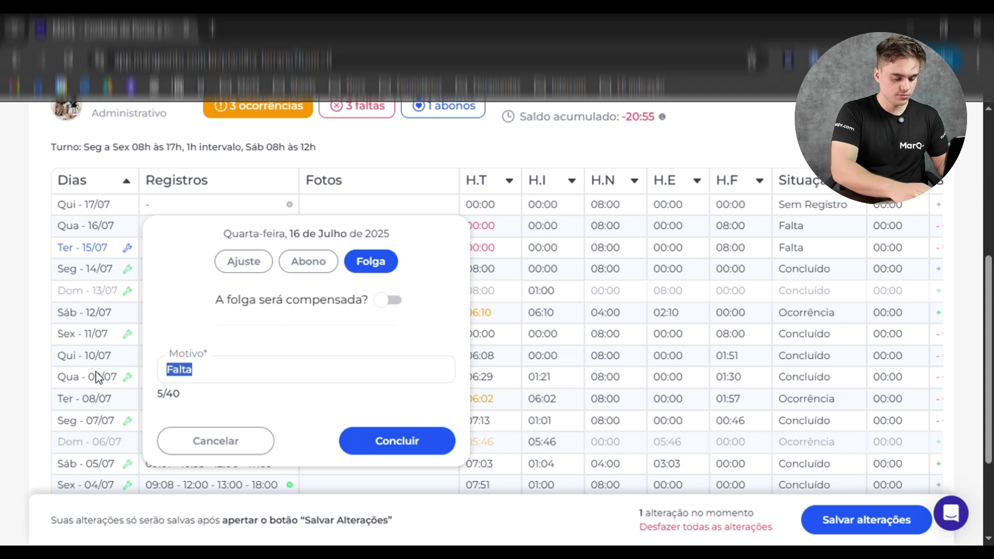
pyautogui.write('Folga')
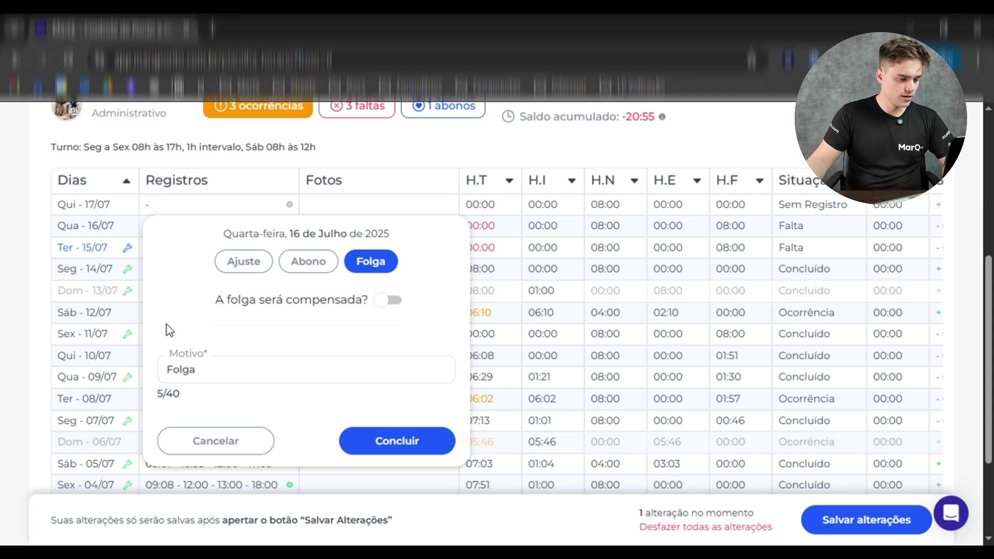
pyautogui.click(397, 442)
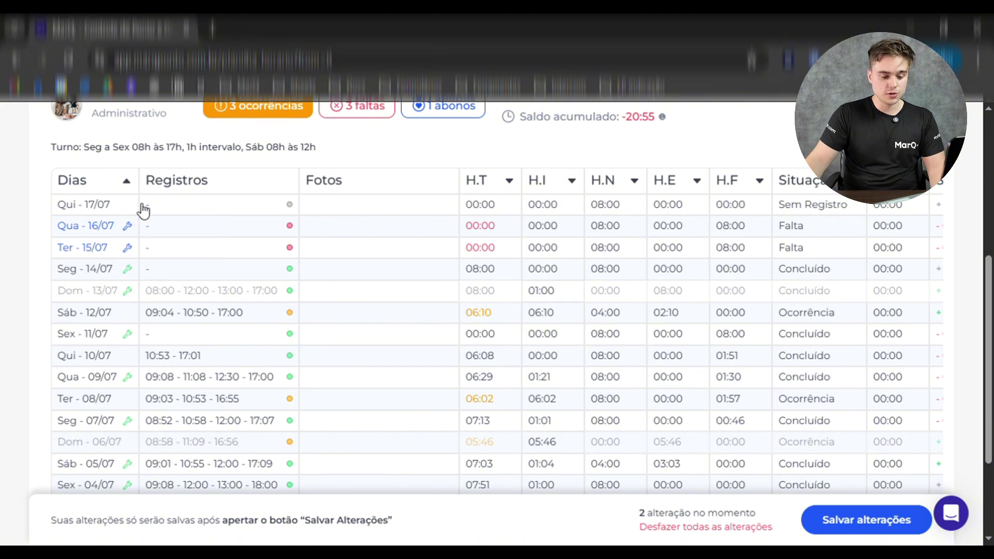
pyautogui.moveTo(640, 516); pyautogui.dragTo(758, 516)
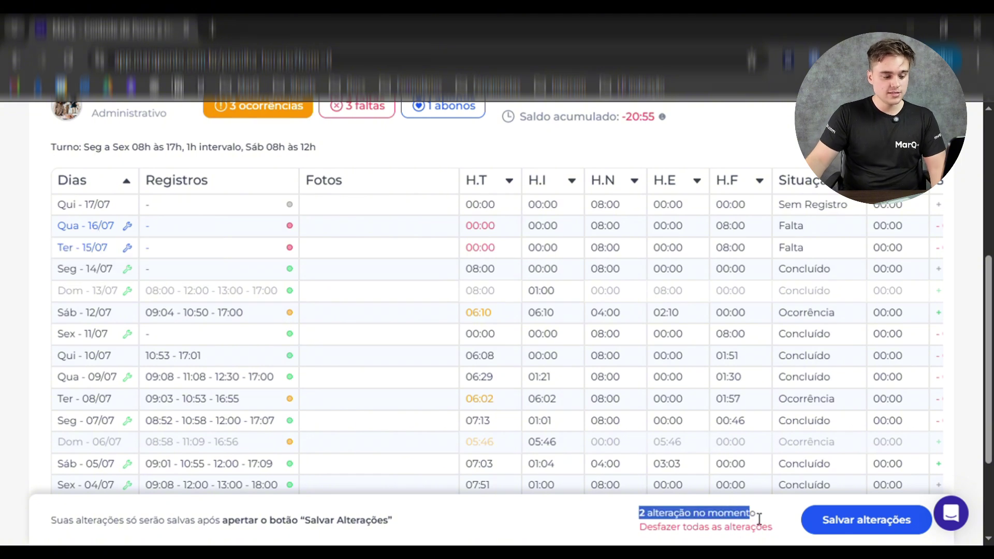
pyautogui.click(576, 527)
# Open the 01/07 records for editing and mark the Folga as compensated
pyautogui.scroll(-3, 471, 418)
pyautogui.scroll(-2, 472, 418)
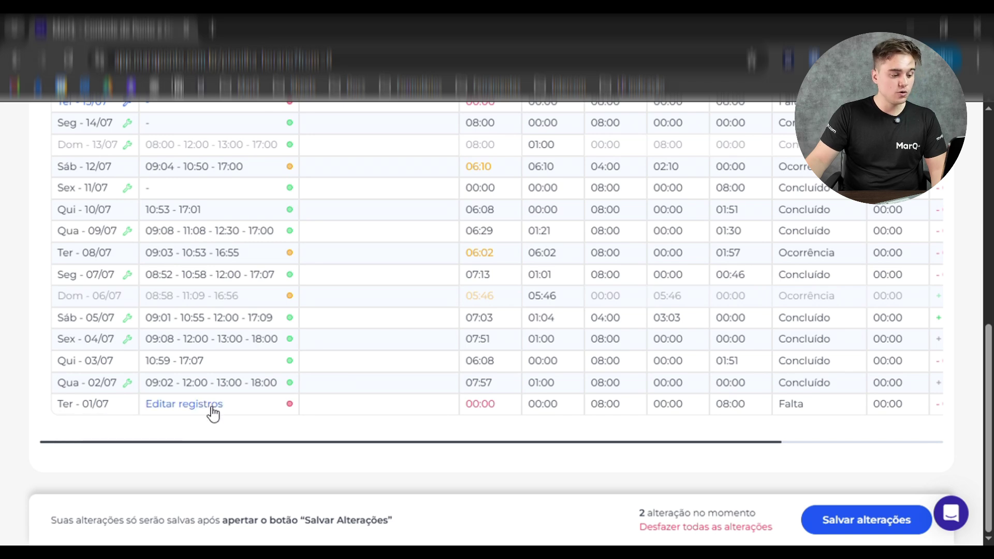
pyautogui.click(212, 404)
pyautogui.scroll(-5, 336, 414)
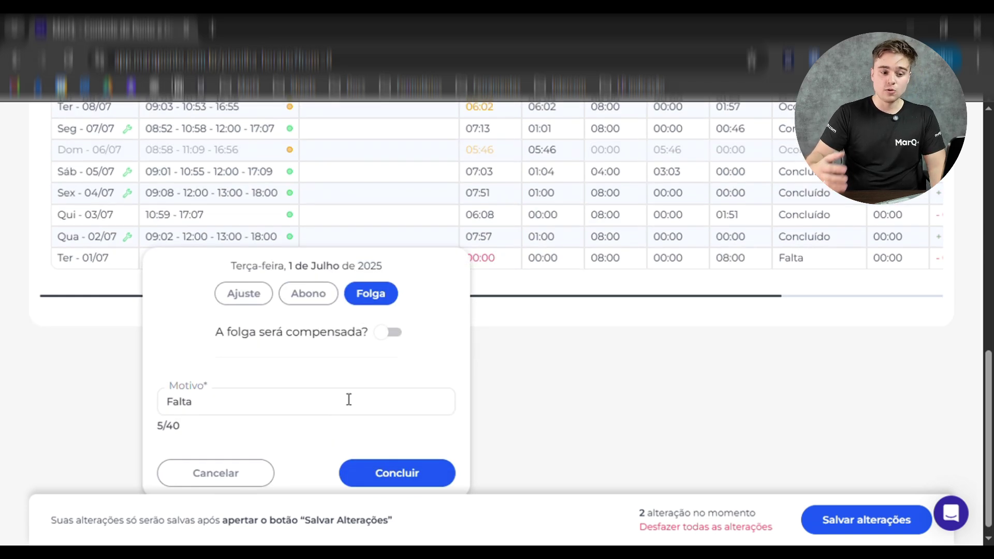
pyautogui.click(396, 334)
# Set the 01/07 Folga's reason to Folga Compensada and conclude the entry
pyautogui.click(372, 404)
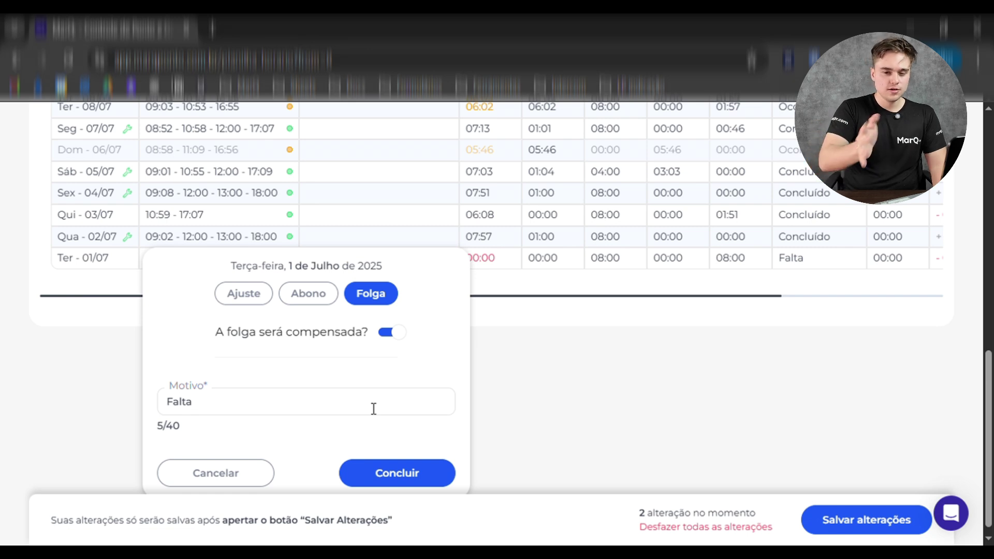
pyautogui.hotkey('ctrl', 'a')
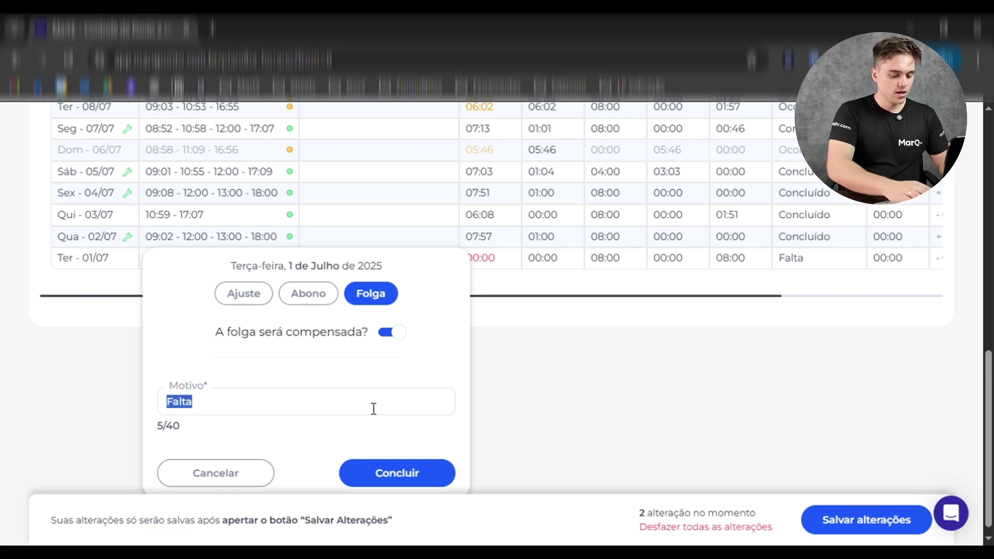
pyautogui.write('Folga')
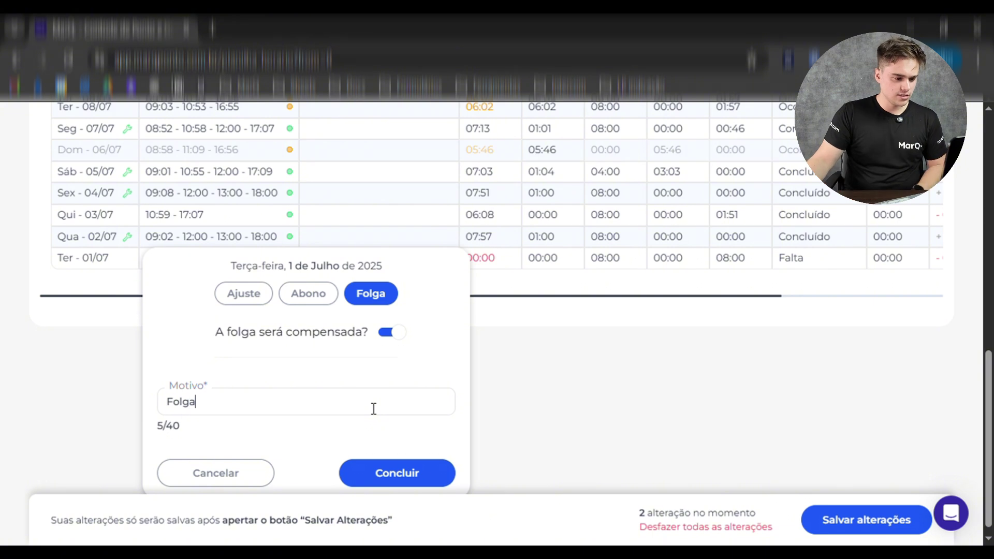
pyautogui.press('Down')
pyautogui.press('Down')
pyautogui.press('Return')
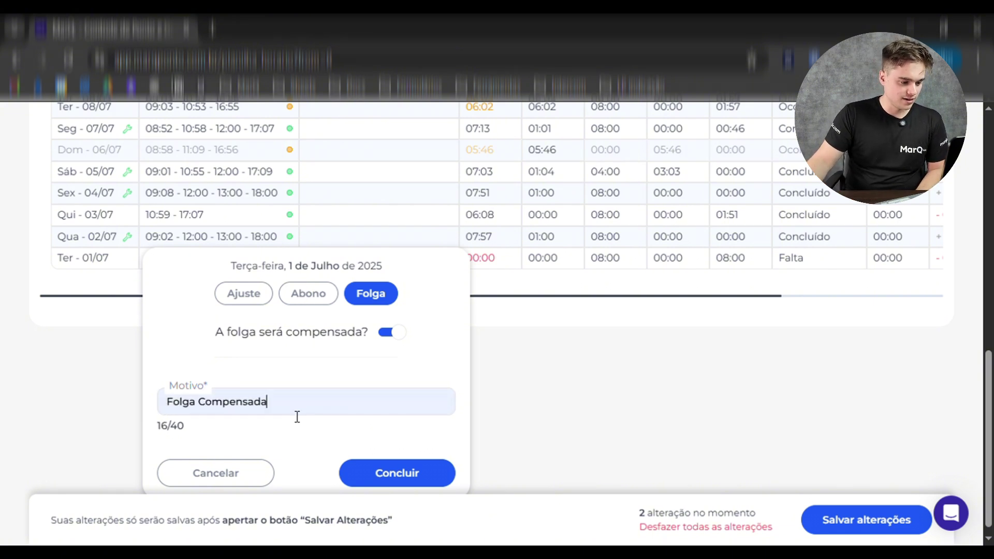
pyautogui.hotkey('ctrl', 'a')
pyautogui.click(144, 412)
pyautogui.scroll(-1, 242, 363)
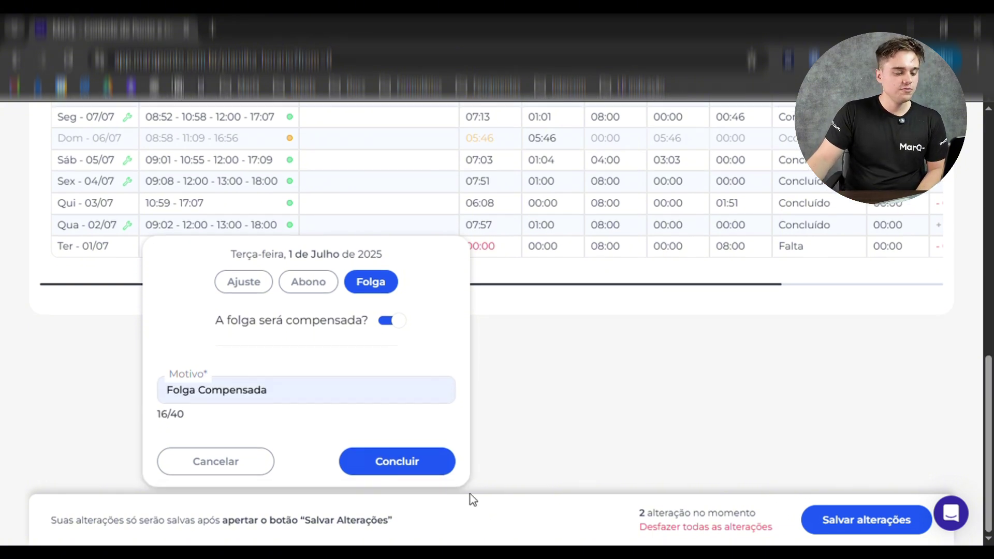
pyautogui.click(397, 462)
# Review the edited days 16/07, 15/07 and 01/07 in the timesheet and save all pending changes
pyautogui.scroll(3, 282, 438)
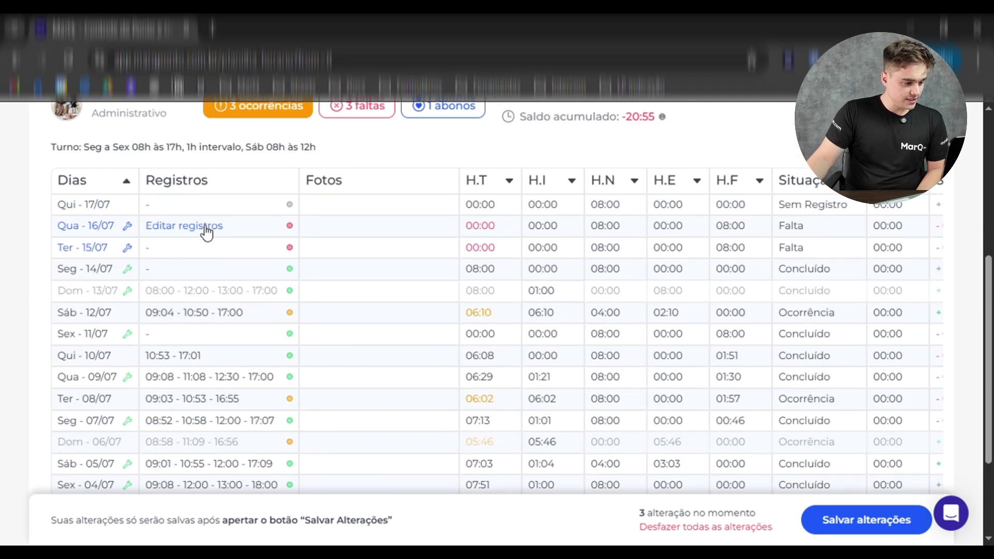
pyautogui.scroll(-2, 208, 236)
pyautogui.scroll(5, 128, 372)
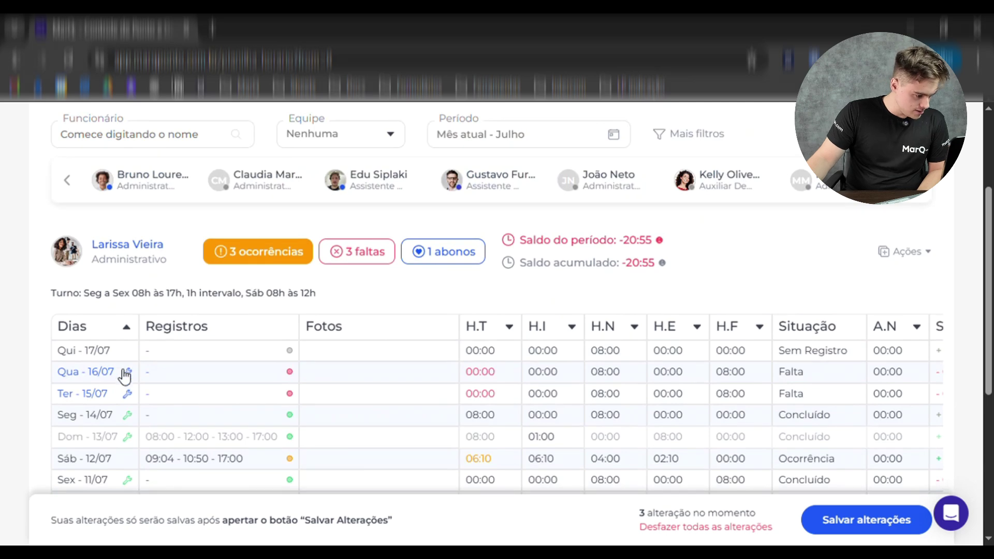
pyautogui.scroll(-3, 105, 384)
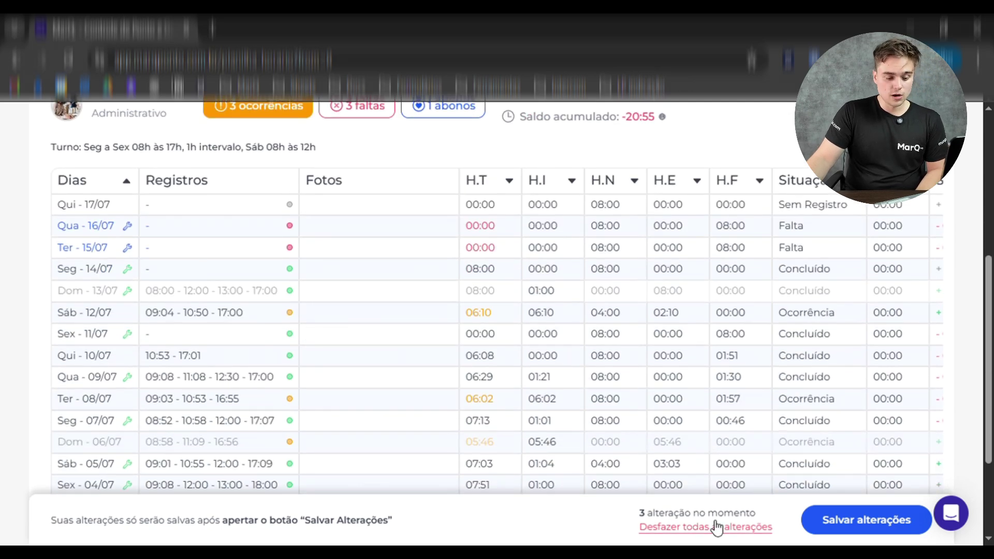
pyautogui.moveTo(698, 515); pyautogui.dragTo(621, 517)
pyautogui.scroll(-3, 611, 456)
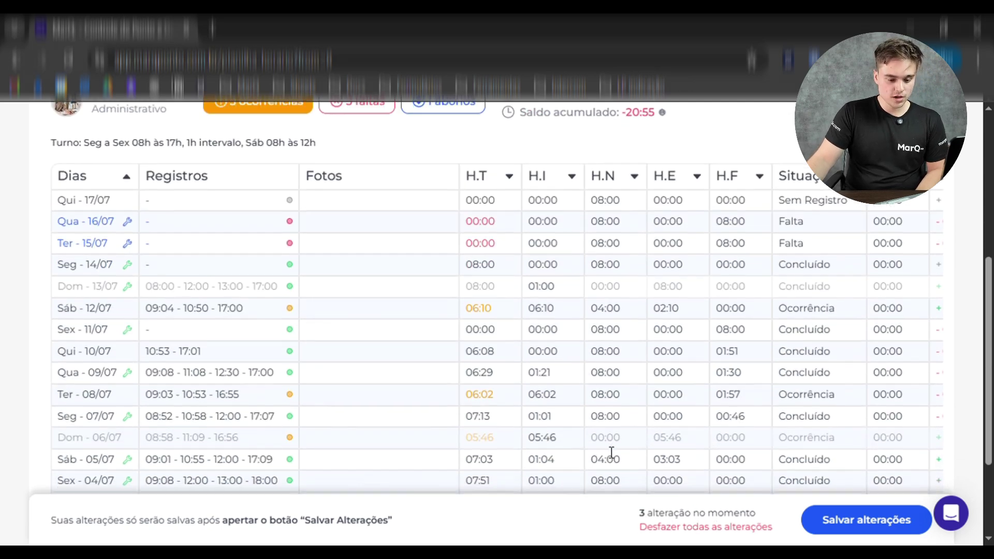
pyautogui.click(868, 527)
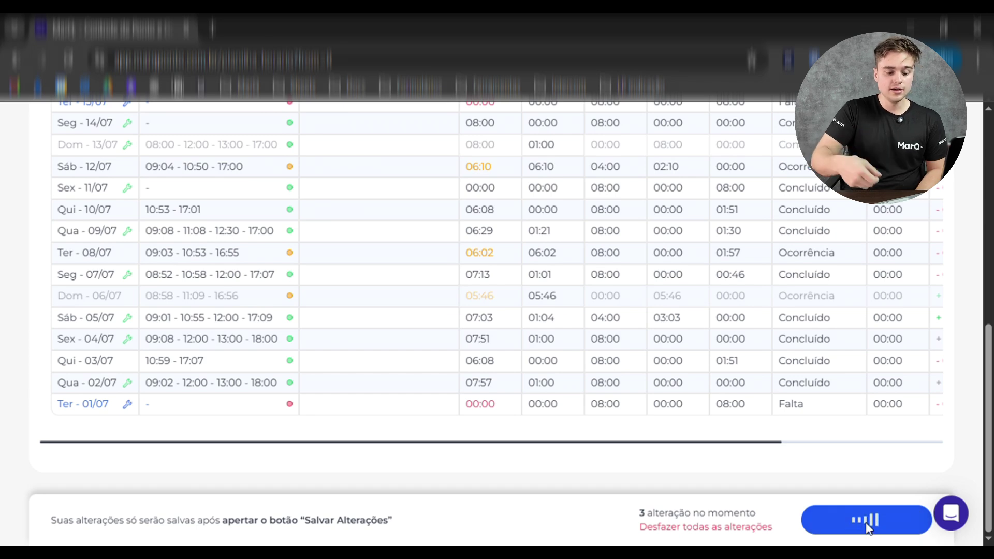
# Examine the saved 15/07 entry in the timesheet, checking its worked hours (H.T), Saldo and reason
pyautogui.scroll(-4, 868, 528)
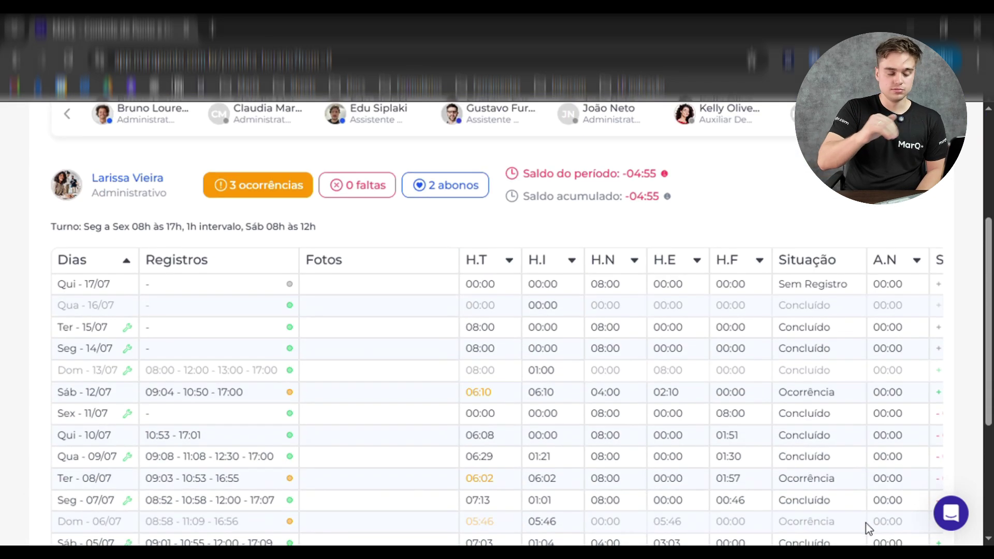
pyautogui.scroll(-1, 426, 401)
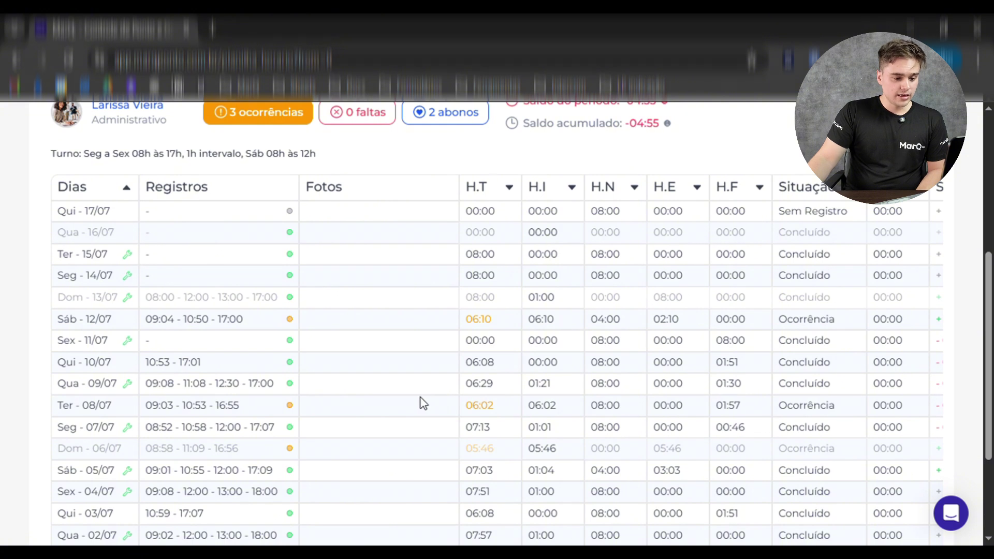
pyautogui.moveTo(249, 271)
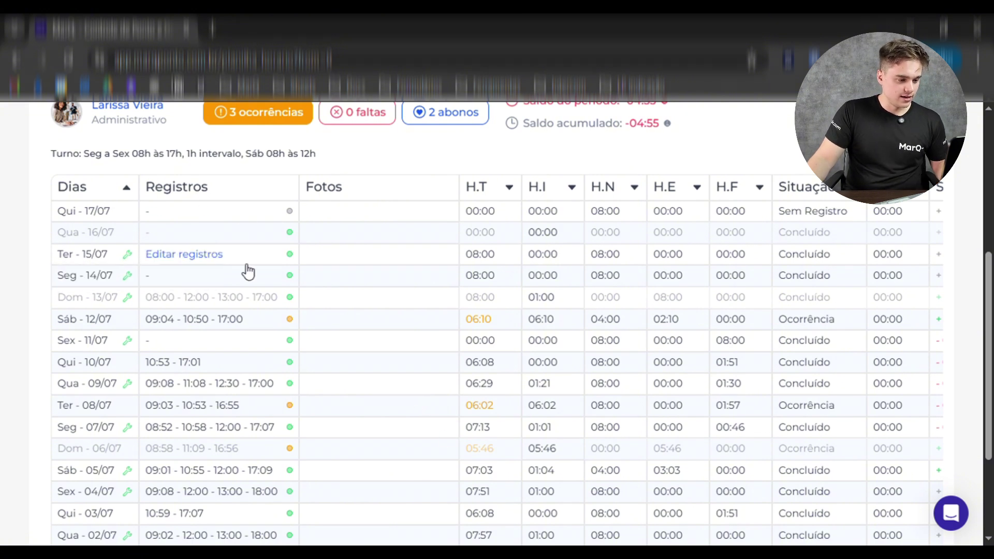
pyautogui.hscroll(4, 432, 250)
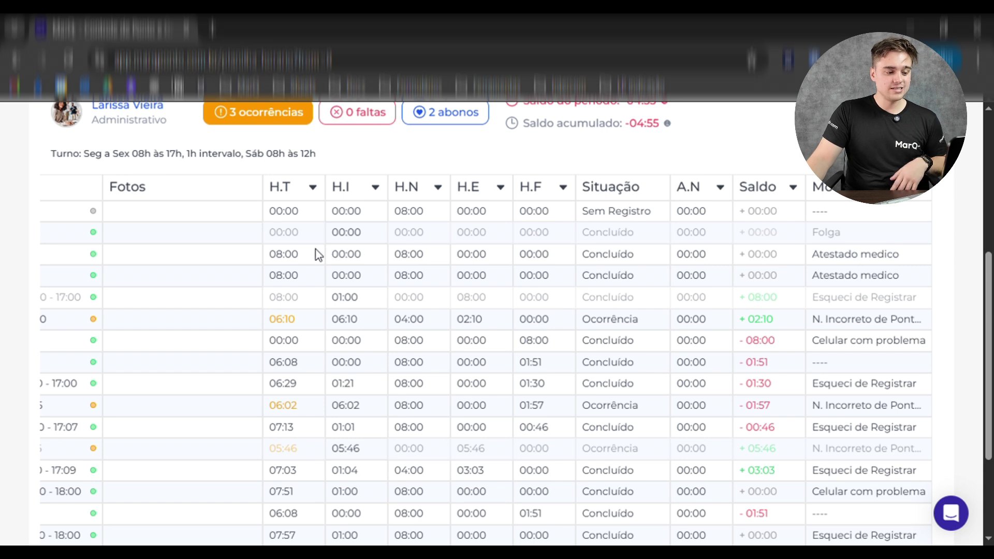
pyautogui.moveTo(301, 254); pyautogui.dragTo(266, 257)
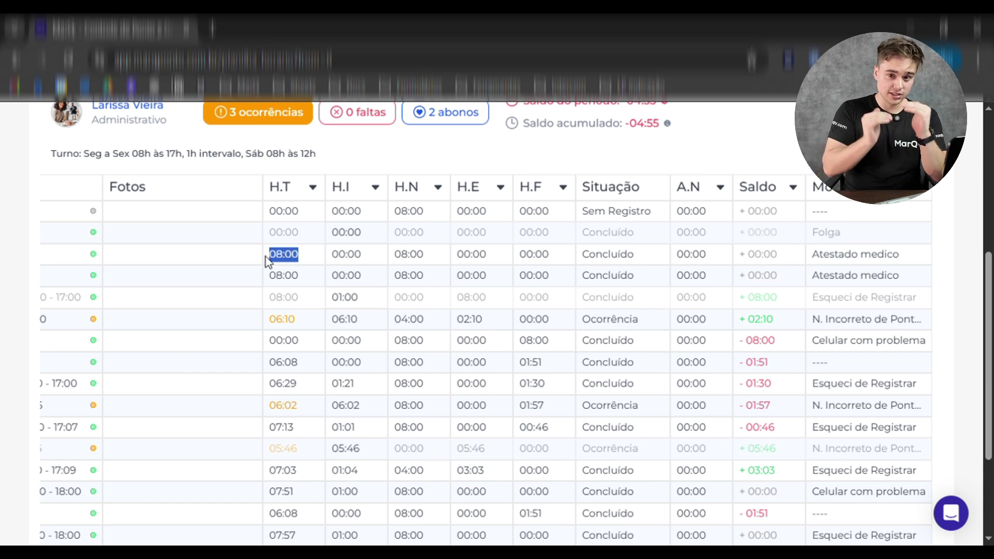
pyautogui.hscroll(-1, 265, 257)
pyautogui.hscroll(-2, 266, 256)
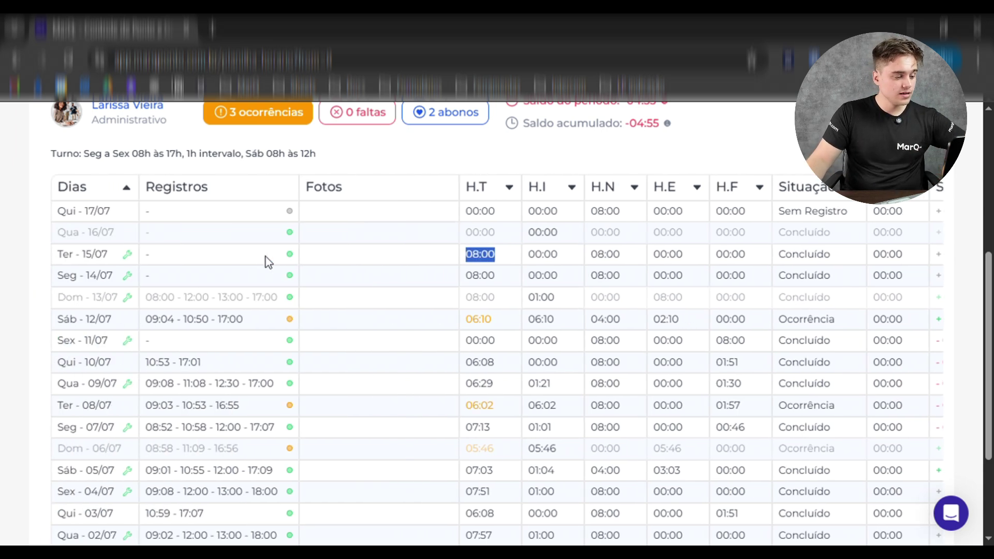
pyautogui.click(47, 243)
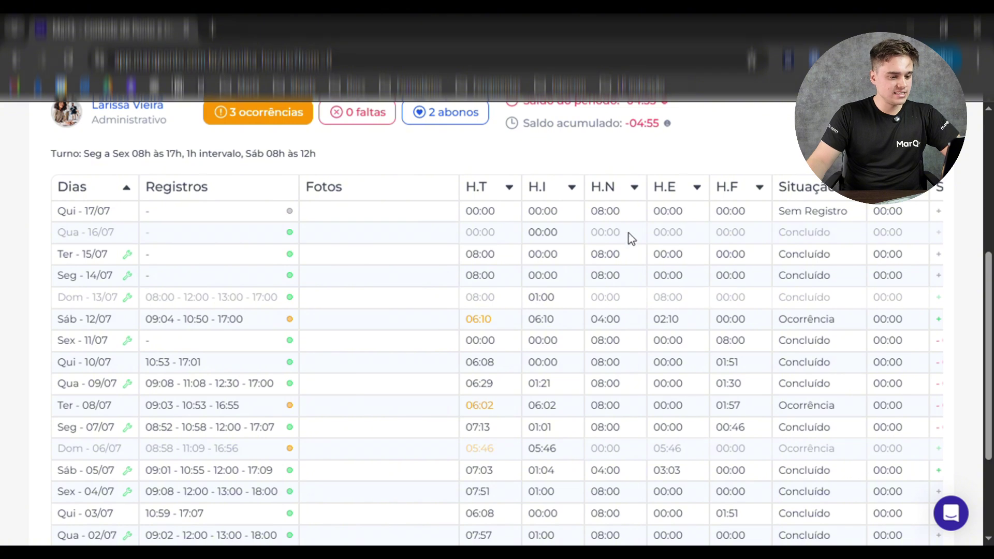
# Check the 16/07 Folga's normal hours (H.N), Saldo and reason in the timesheet, leaving the reason unedited
pyautogui.moveTo(626, 236); pyautogui.dragTo(595, 238)
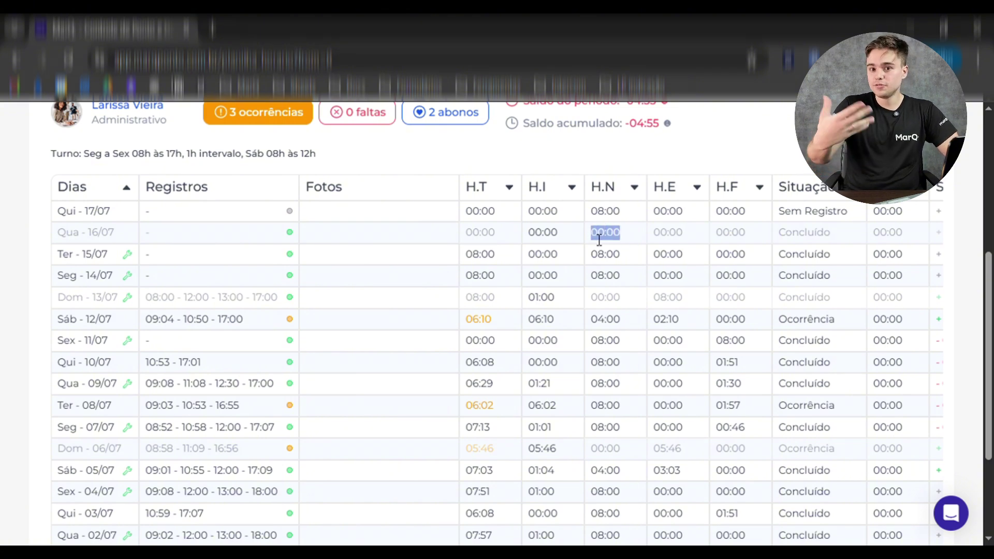
pyautogui.hscroll(4, 943, 231)
pyautogui.click(943, 231)
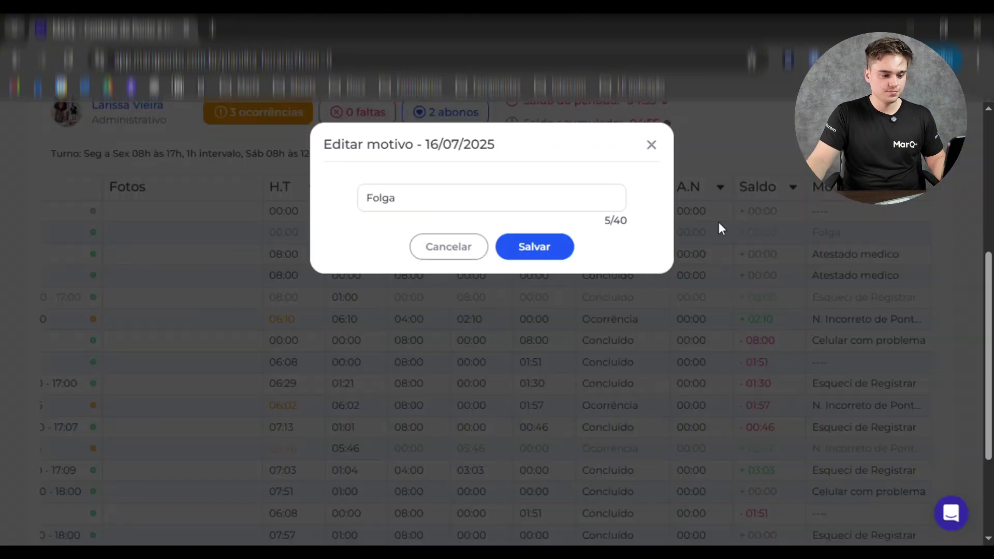
pyautogui.click(449, 247)
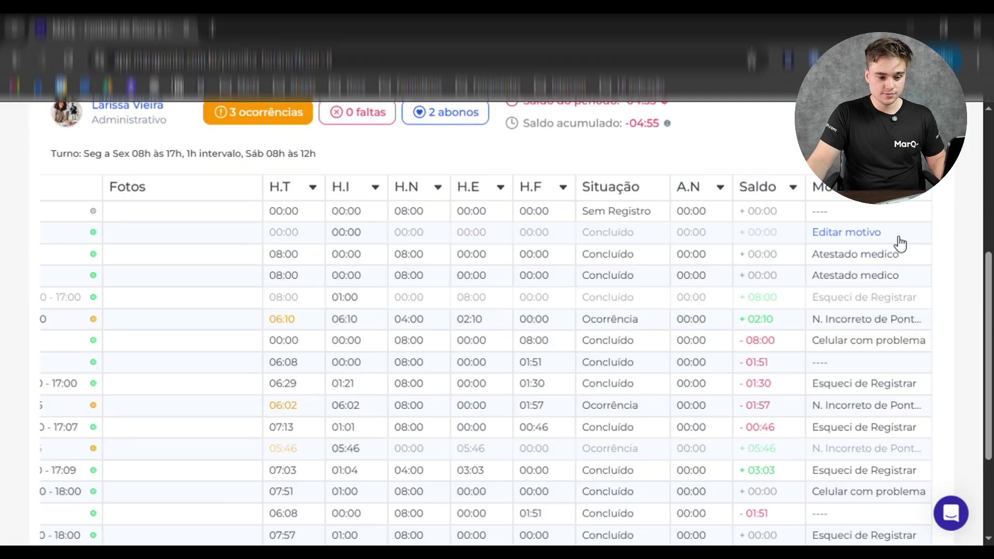
pyautogui.hscroll(-5, 517, 265)
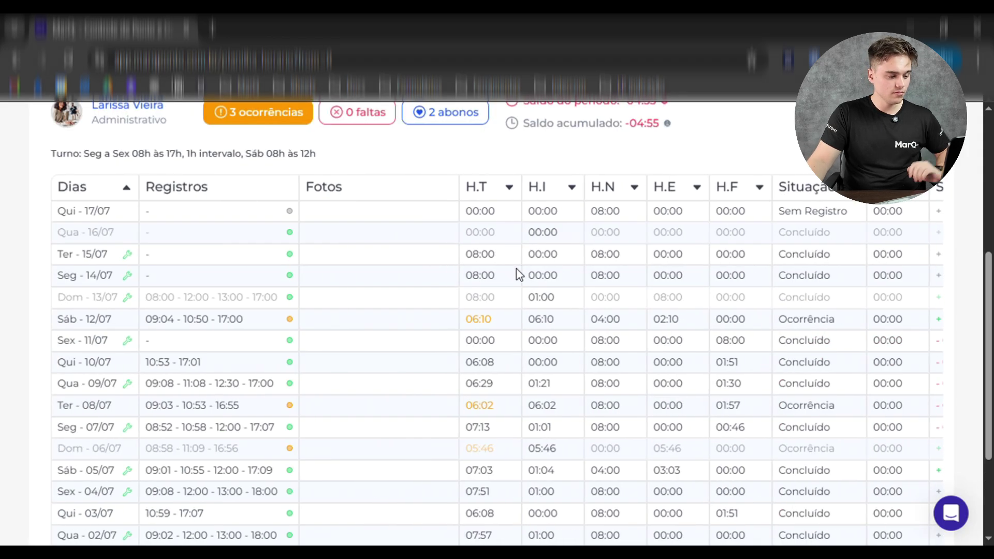
# Examine the 01/07 compensated Folga's status, Saldo and reason in the timesheet
pyautogui.scroll(-3, 515, 267)
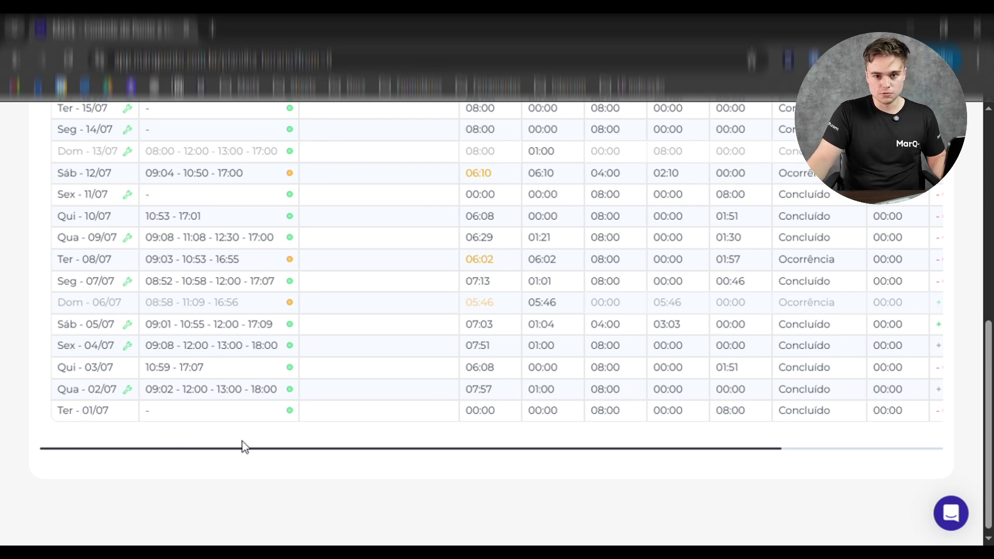
pyautogui.hscroll(5, 266, 444)
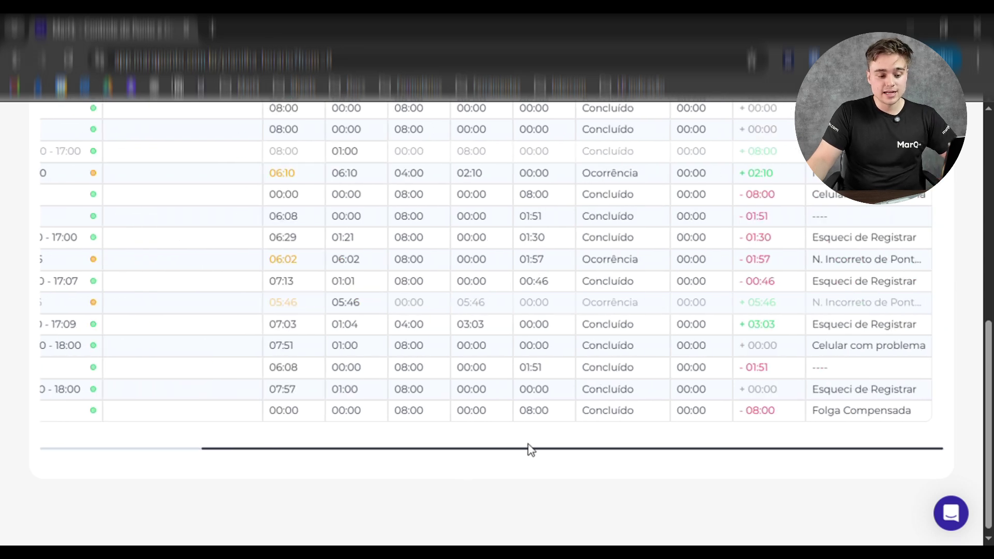
pyautogui.moveTo(786, 414); pyautogui.dragTo(747, 419)
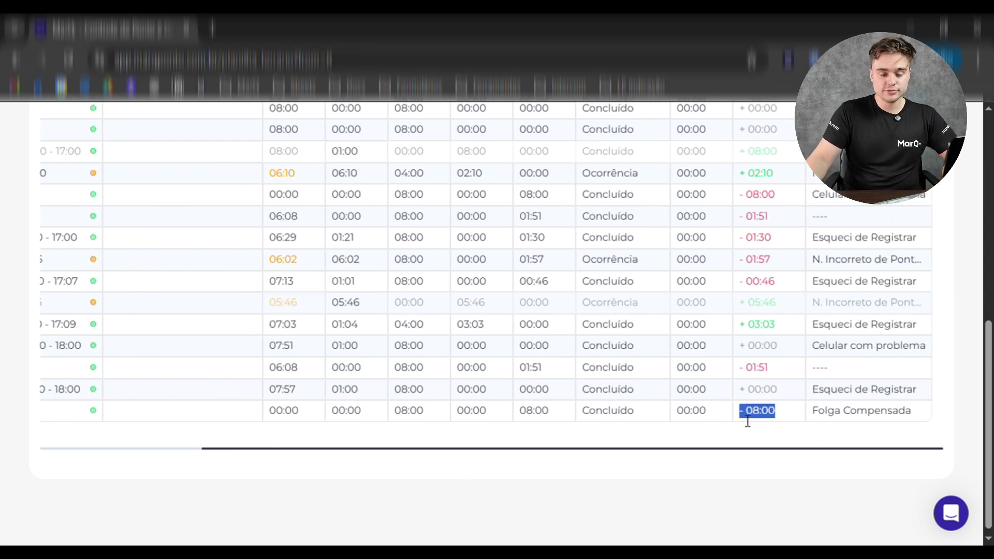
pyautogui.click(795, 448)
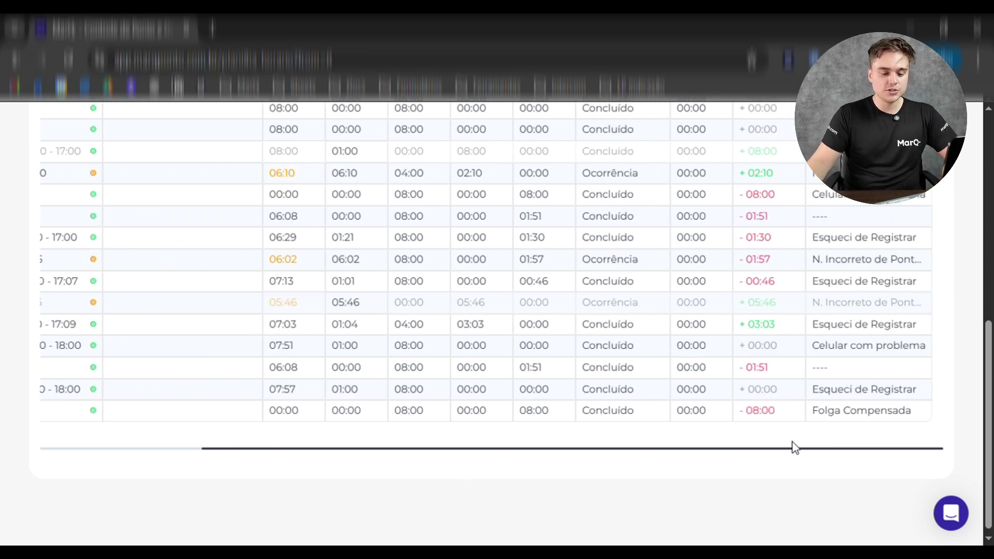